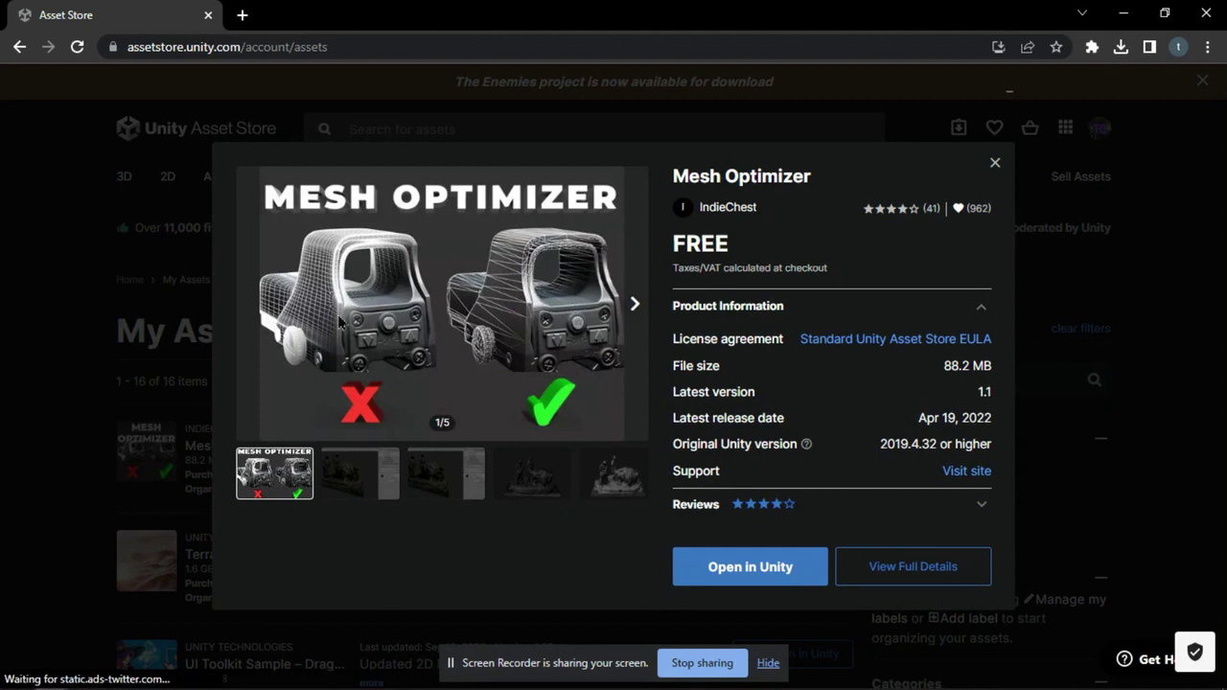
View the second preview image in the Mesh Optimizer listing
{"action": "left_click", "coordinate": [389, 497]}
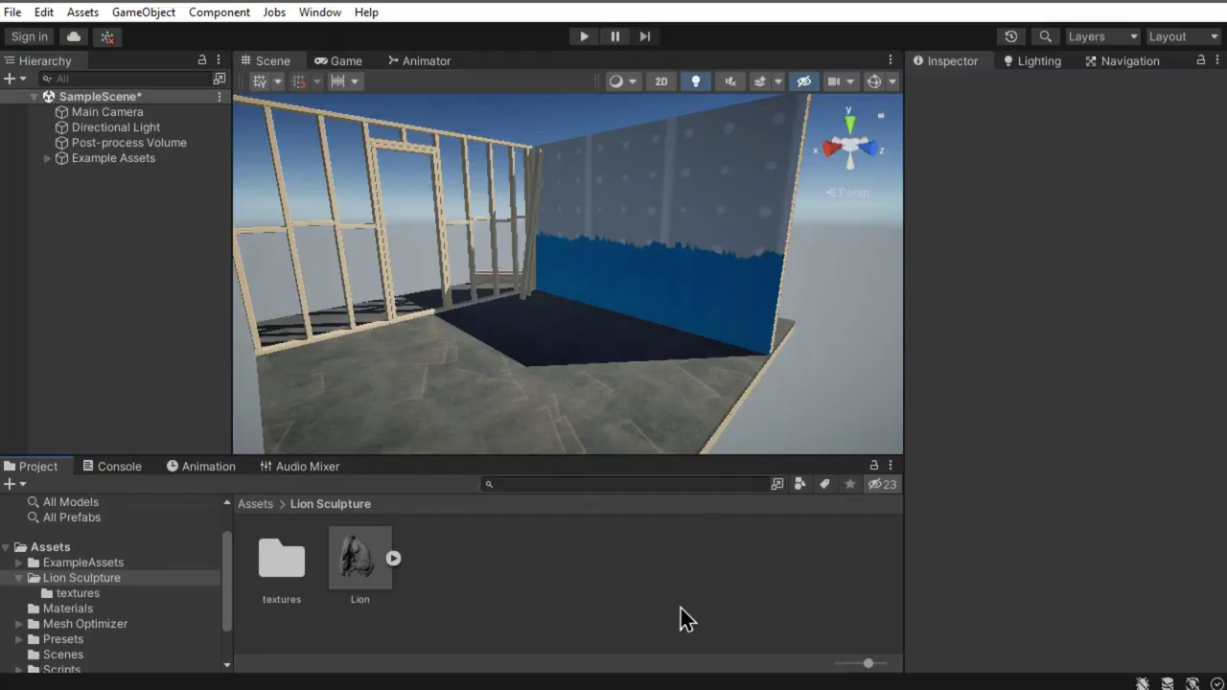
Select the Lion model and spin its preview to examine it
{"action": "left_click", "coordinate": [361, 576]}
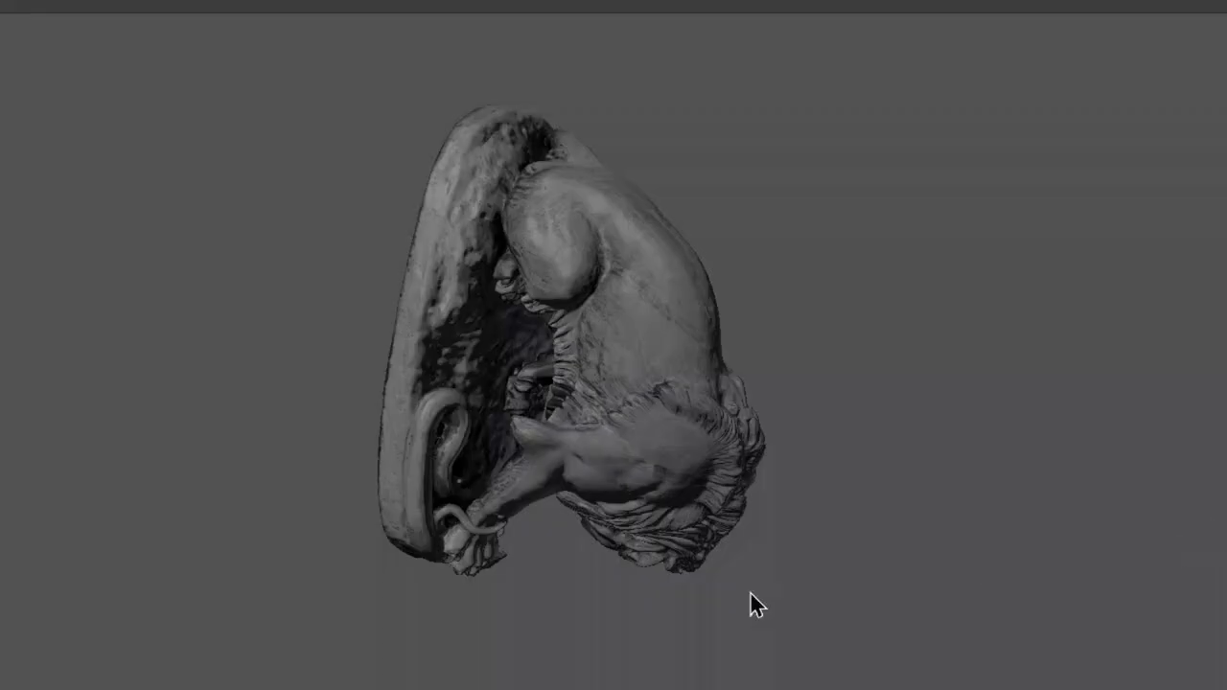
{"action": "mouse_move", "coordinate": [750, 591]}
{"action": "left_mouse_down"}
{"action": "mouse_move", "coordinate": [598, 442]}
{"action": "mouse_move", "coordinate": [649, 242]}
{"action": "left_mouse_up"}
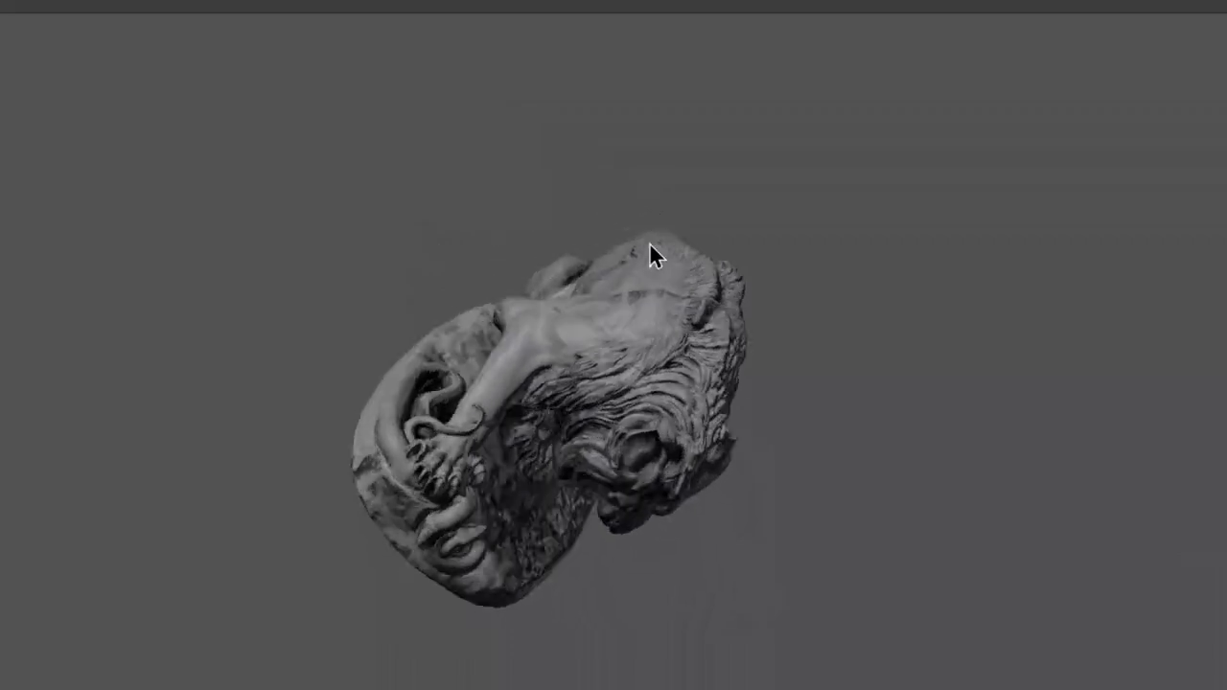
{"action": "mouse_move", "coordinate": [317, 572]}
{"action": "left_mouse_down"}
{"action": "mouse_move", "coordinate": [665, 649]}
{"action": "mouse_move", "coordinate": [713, 109]}
{"action": "mouse_move", "coordinate": [213, 607]}
{"action": "left_mouse_up"}
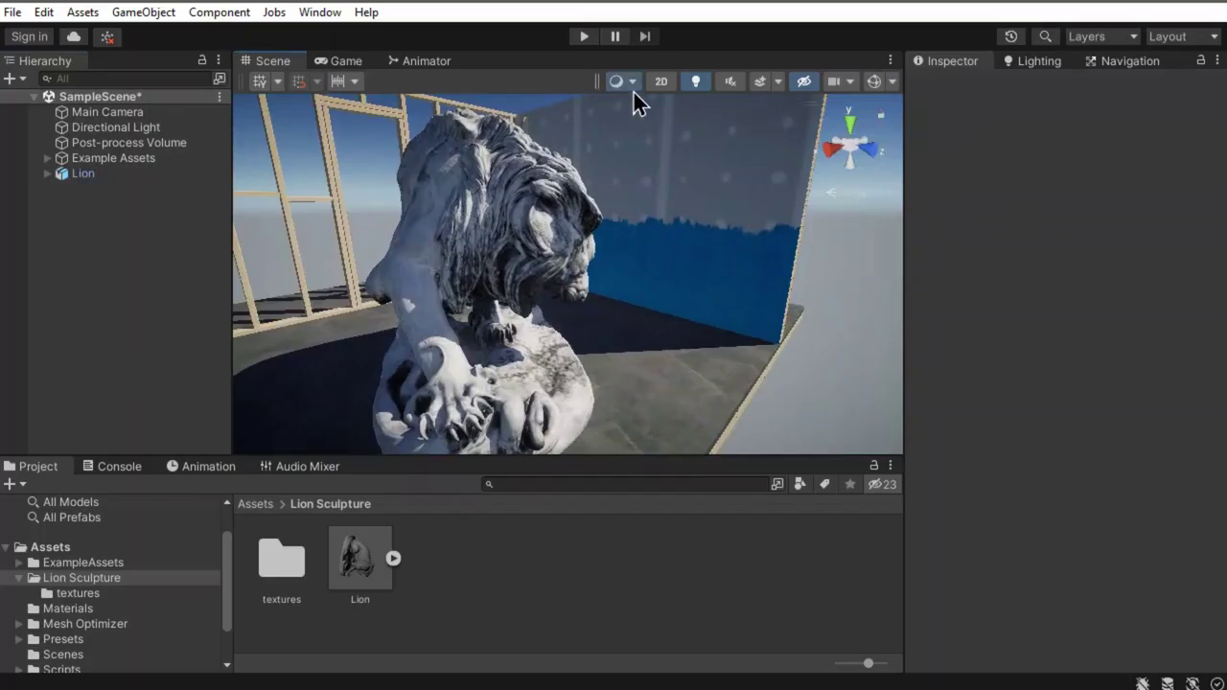
Switch the Scene view shading to Wireframe and orbit around the lion
{"action": "left_click", "coordinate": [633, 86]}
{"action": "left_click", "coordinate": [657, 133]}
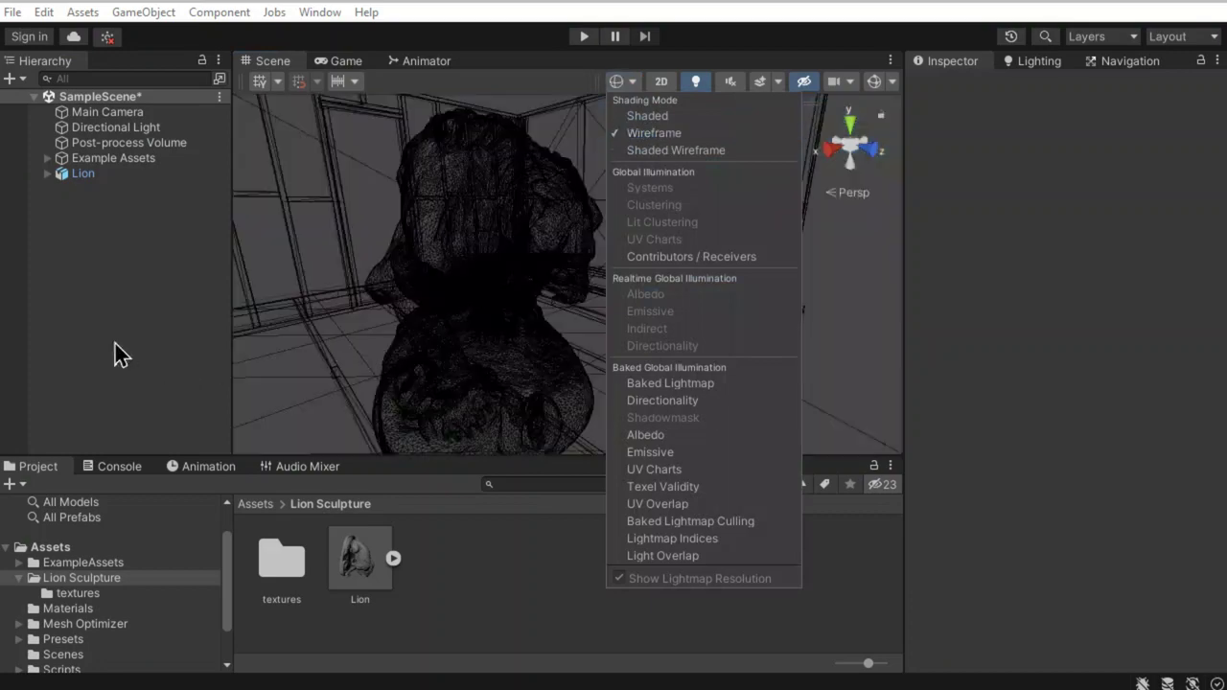
{"action": "mouse_move", "coordinate": [589, 390]}
{"action": "right_mouse_down"}
{"action": "mouse_move", "coordinate": [568, 335]}
{"action": "mouse_move", "coordinate": [444, 323]}
{"action": "mouse_move", "coordinate": [694, 355]}
{"action": "mouse_move", "coordinate": [794, 351]}
{"action": "right_mouse_up"}
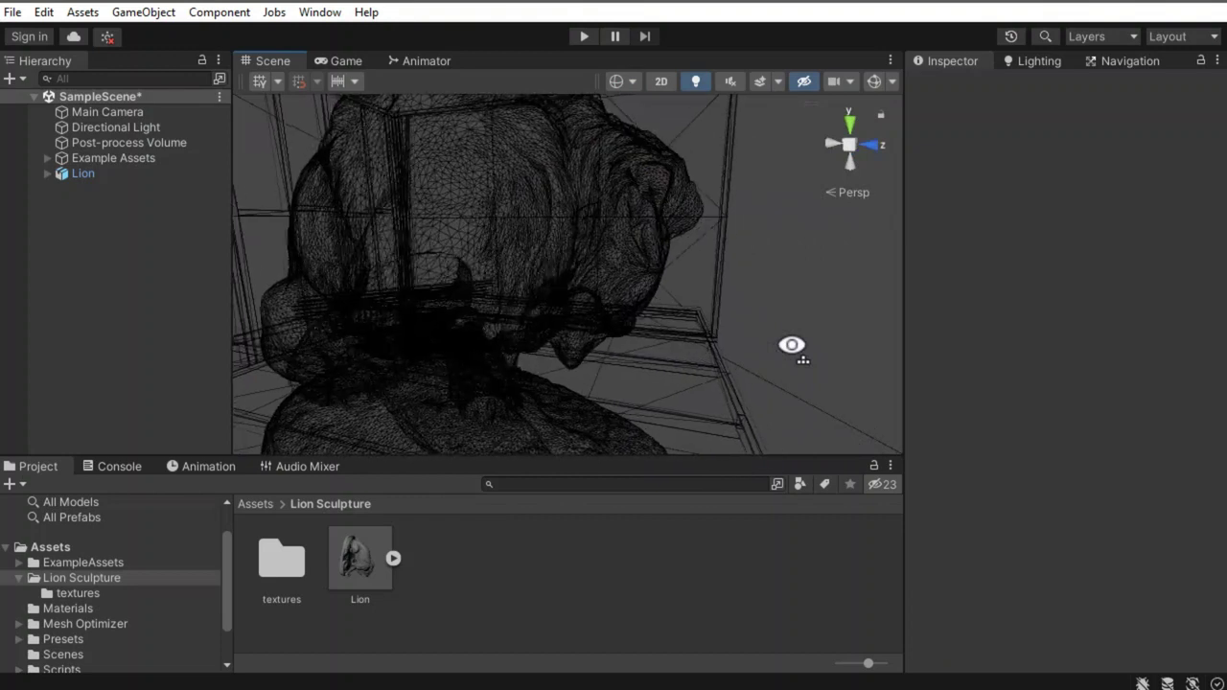
Duplicate Lion as Lion (1) and deactivate the original Lion
{"action": "left_click", "coordinate": [112, 181]}
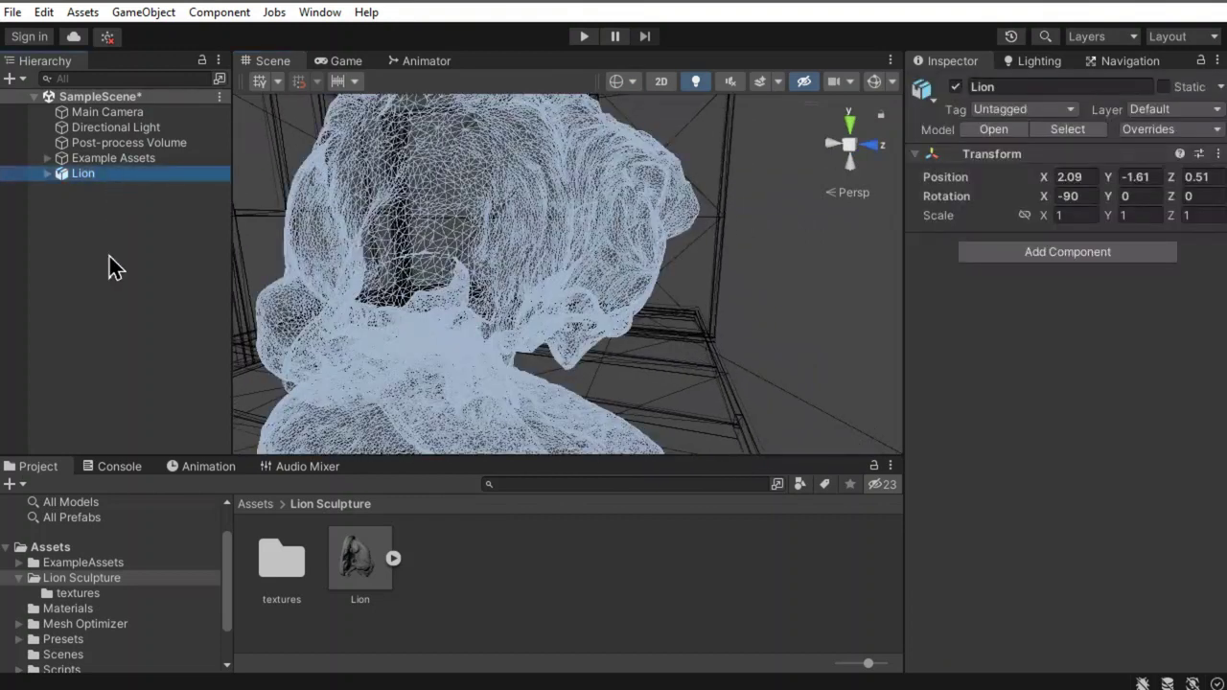
{"action": "key", "text": "ctrl+d"}
{"action": "left_click", "coordinate": [101, 176]}
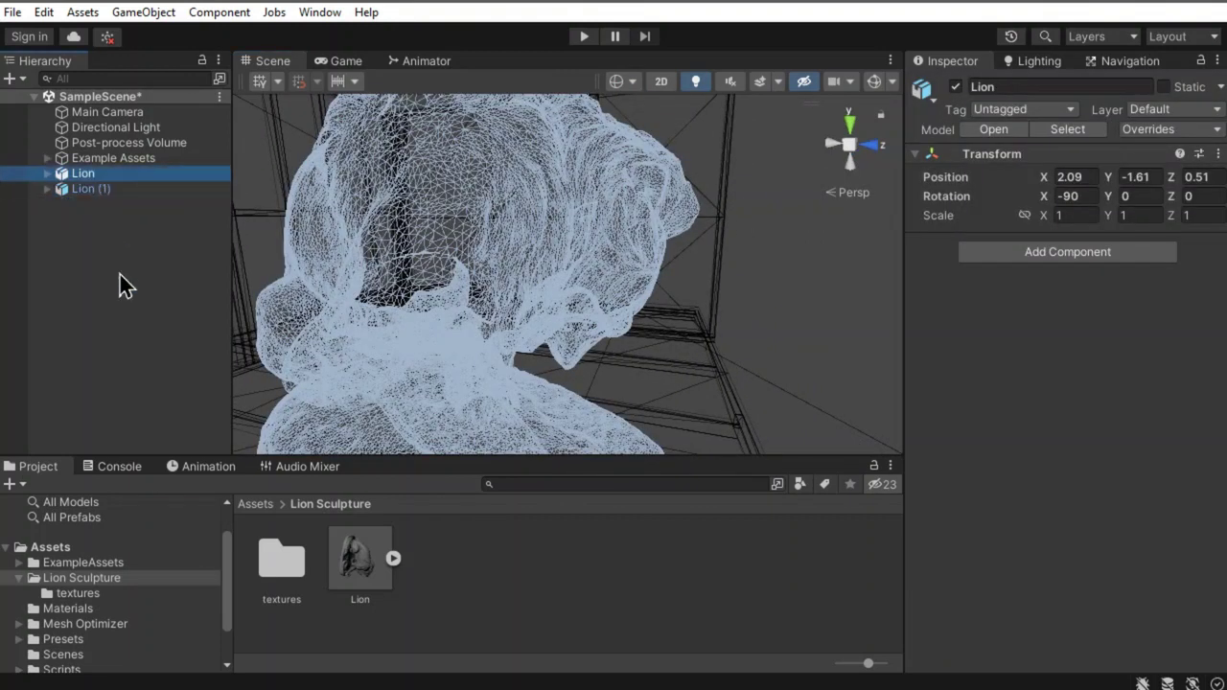
{"action": "key", "text": "alt+shift+a"}
Add an Optimize Mesh component to Lion (1)'s ZBrushPolyMesh3D child, at quality 0.5
{"action": "left_click", "coordinate": [48, 190]}
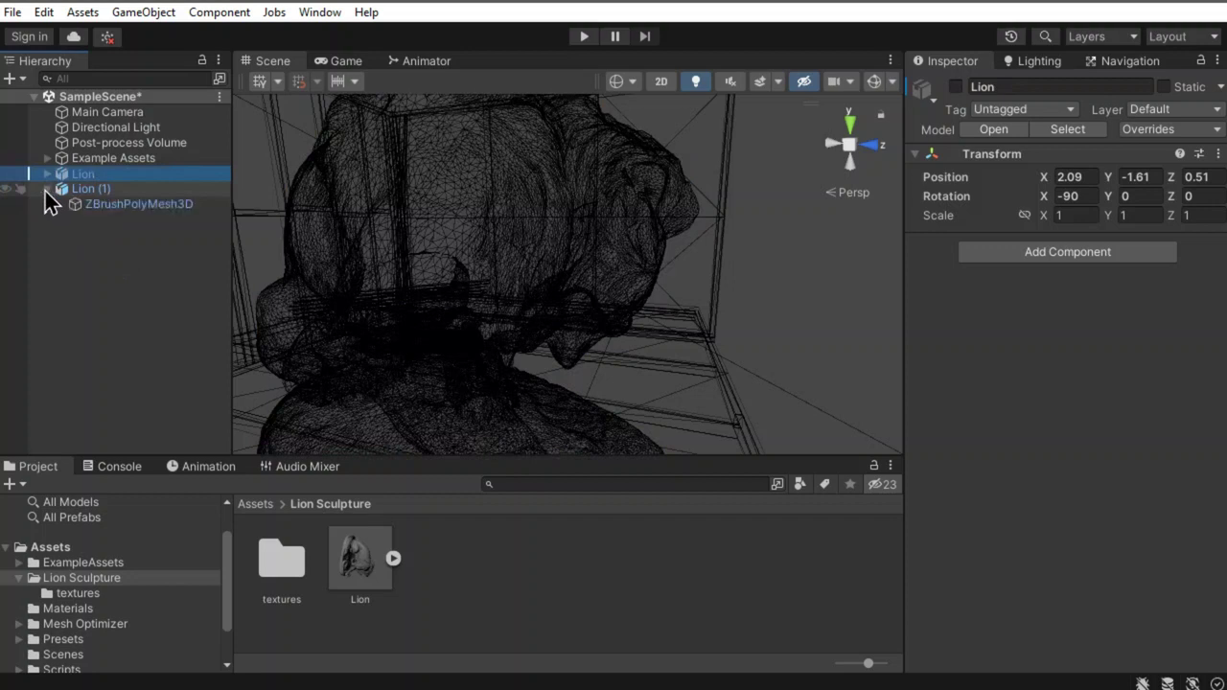
{"action": "left_click", "coordinate": [108, 204]}
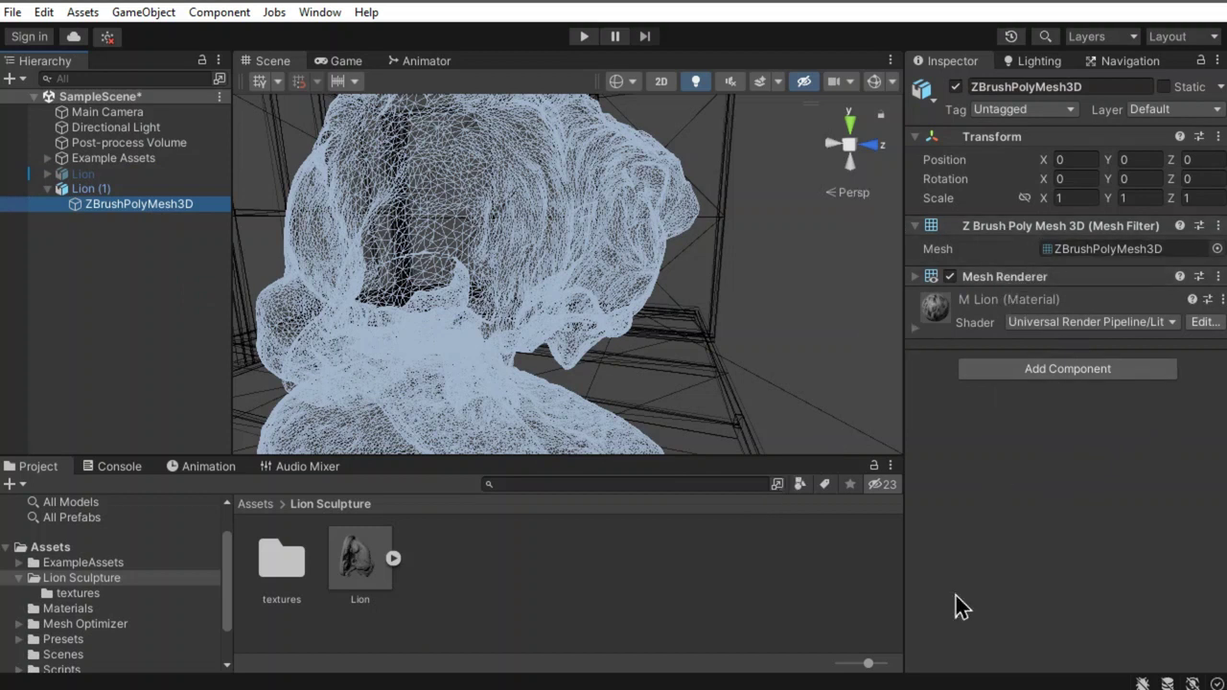
{"action": "key", "text": "ctrl+shift+a"}
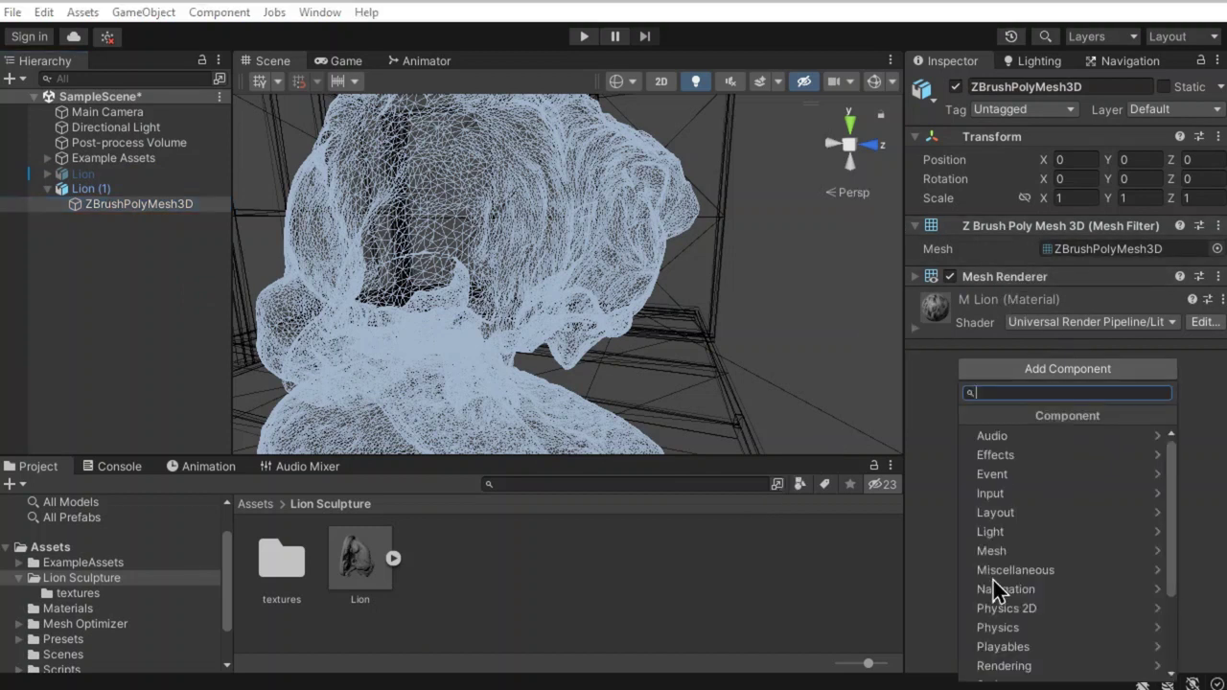
{"action": "type", "text": "optimi"}
{"action": "key", "text": "Up"}
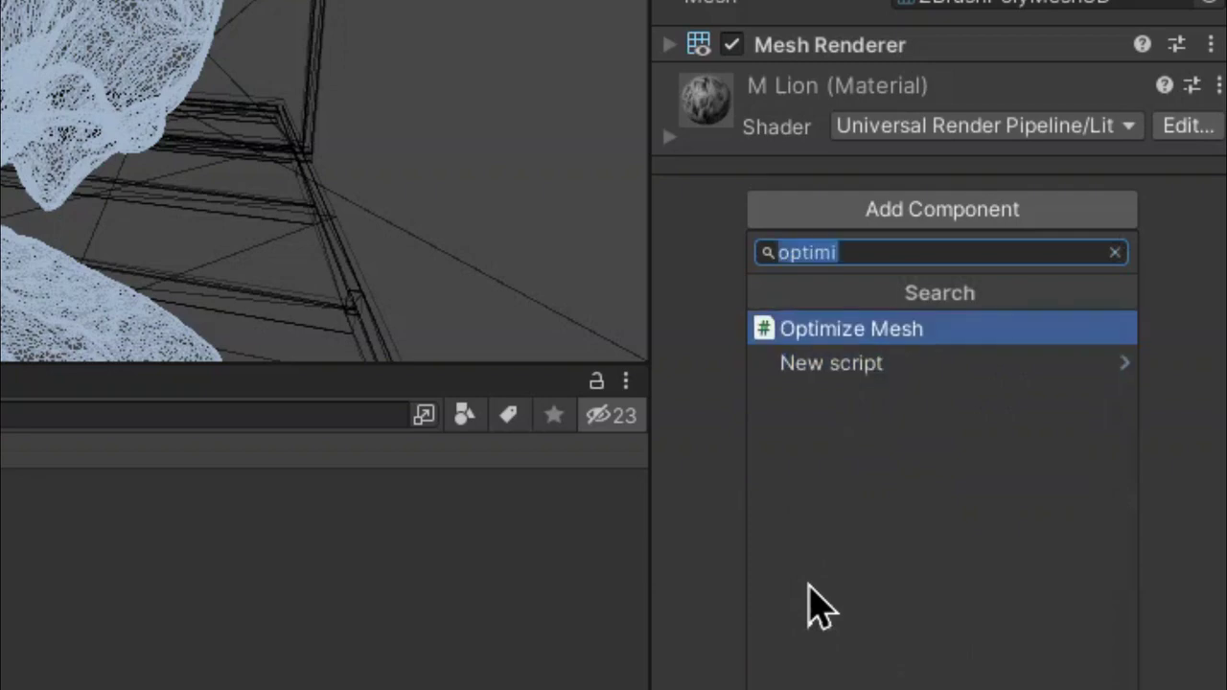
{"action": "key", "text": "Return"}
{"action": "left_click", "coordinate": [1034, 362]}
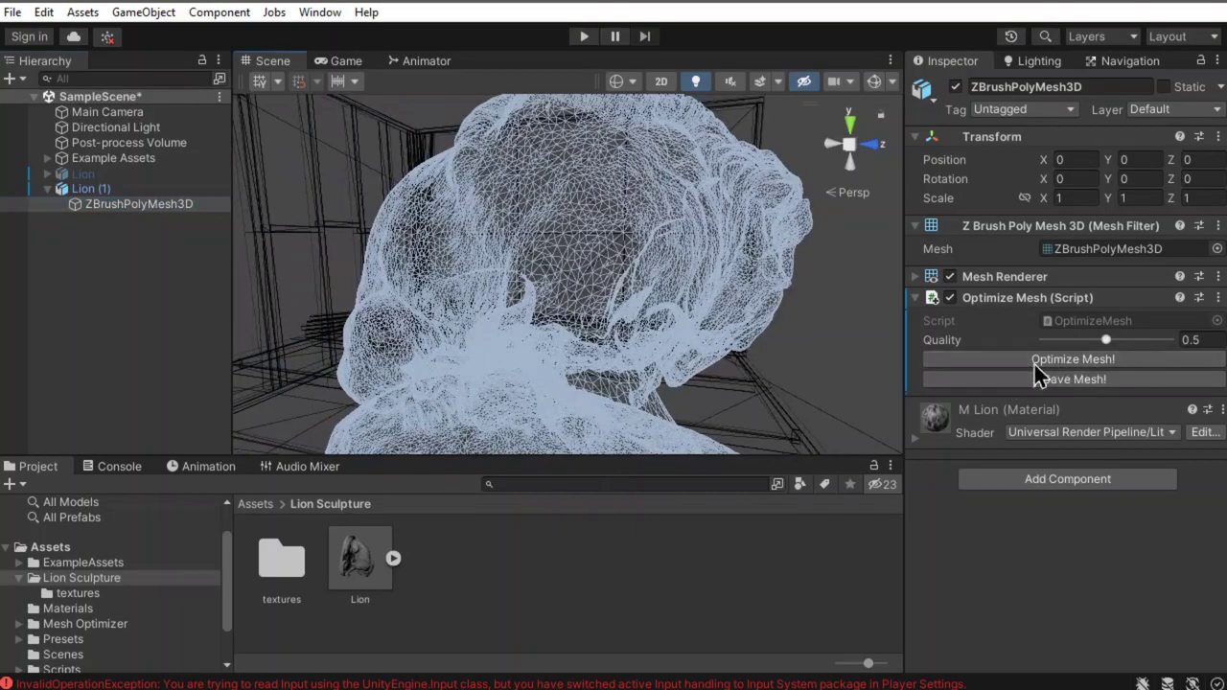
Optimize the lion mesh at quality 0.5 and save it into the Lion Sculpture folder
{"action": "left_click", "coordinate": [1131, 365]}
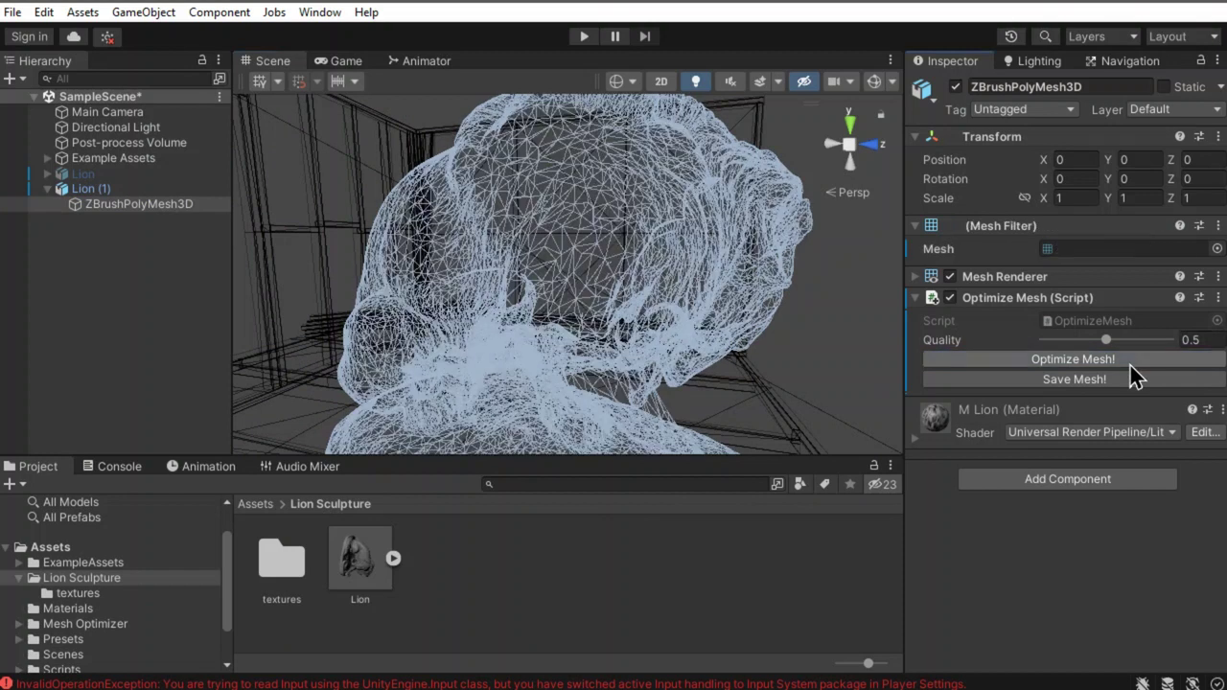
{"action": "left_click_drag", "start_coordinate": [665, 274], "coordinate": [666, 255], "text": "alt"}
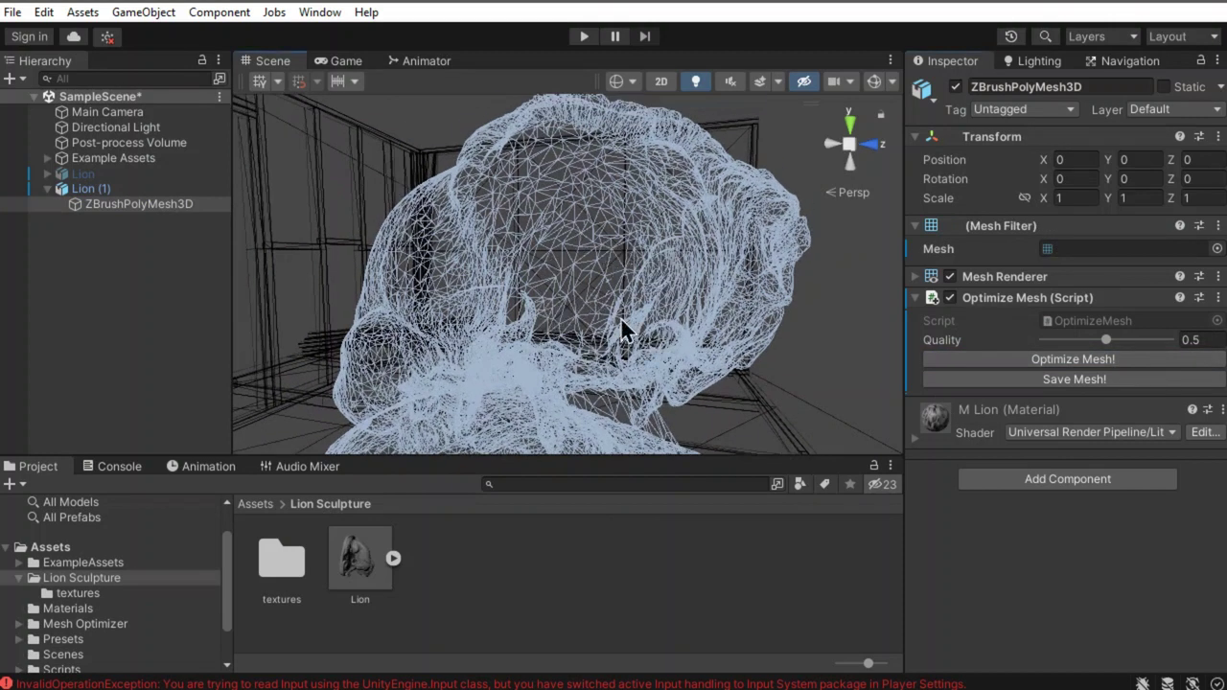
{"action": "left_click", "coordinate": [1106, 380]}
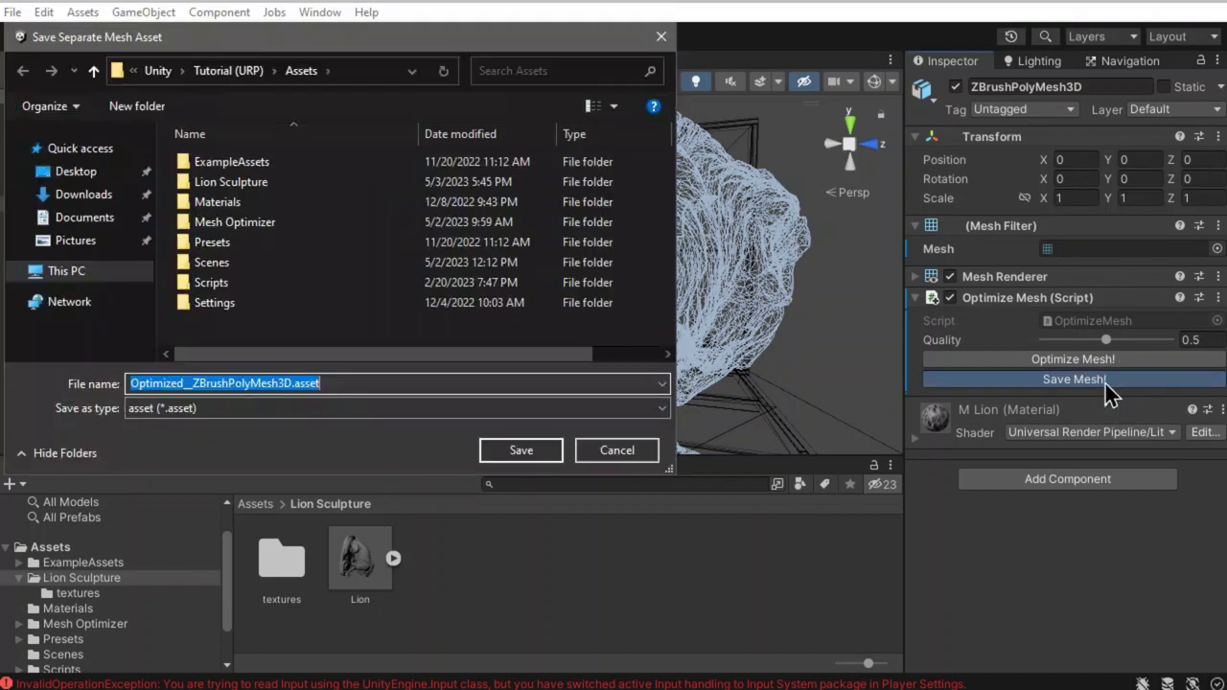
{"action": "left_click", "coordinate": [278, 184]}
{"action": "double_click", "coordinate": [278, 184]}
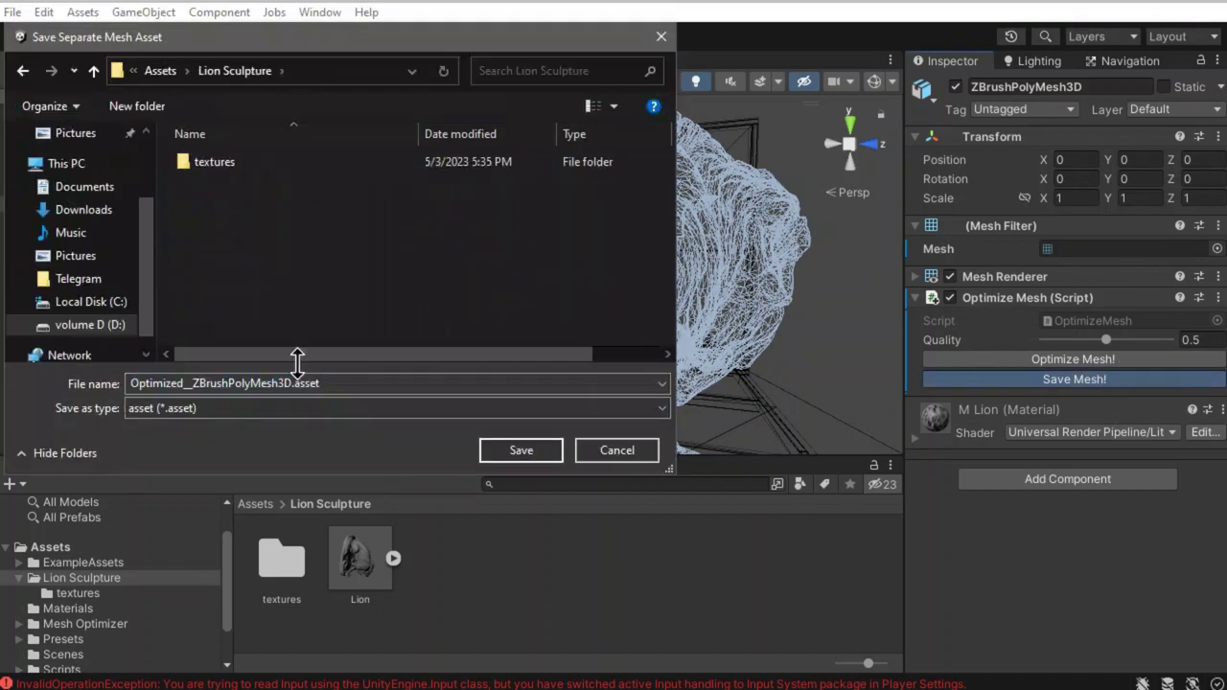
{"action": "double_click", "coordinate": [286, 382]}
{"action": "key", "text": "Return"}
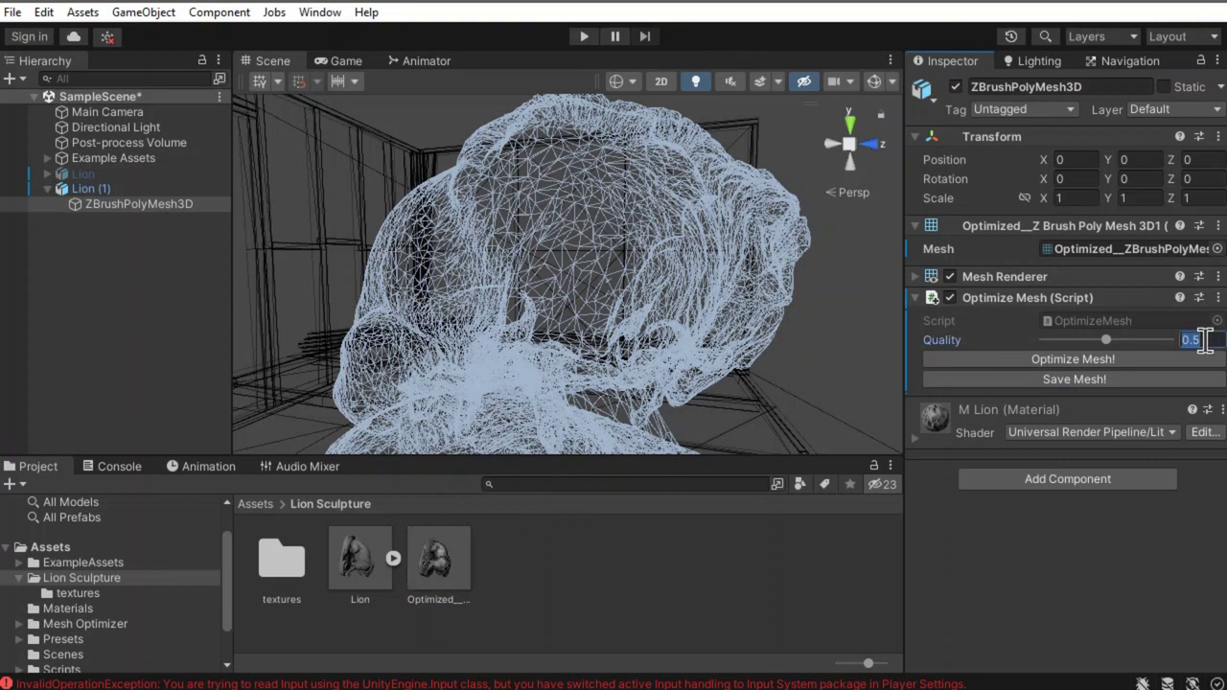
{"action": "type", "text": "0.2"}
Optimize the mesh at quality 0.2 and save it into Lion Sculpture
{"action": "left_click", "coordinate": [1151, 360]}
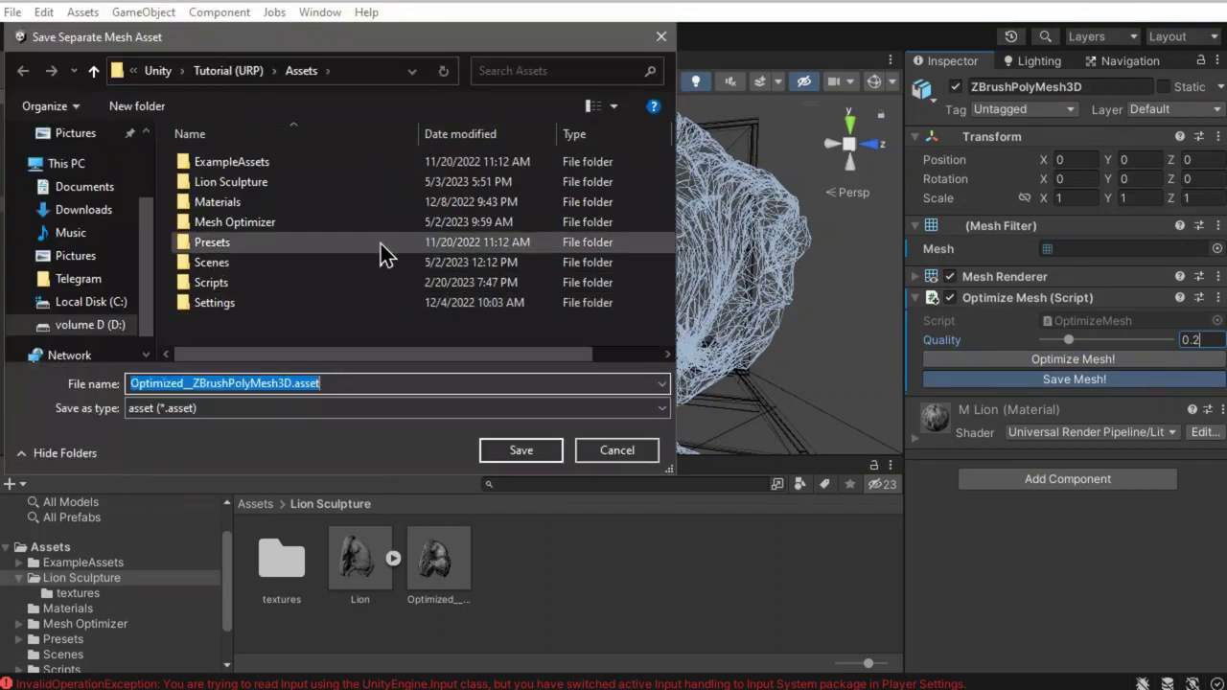
{"action": "double_click", "coordinate": [240, 182]}
{"action": "left_click", "coordinate": [521, 450]}
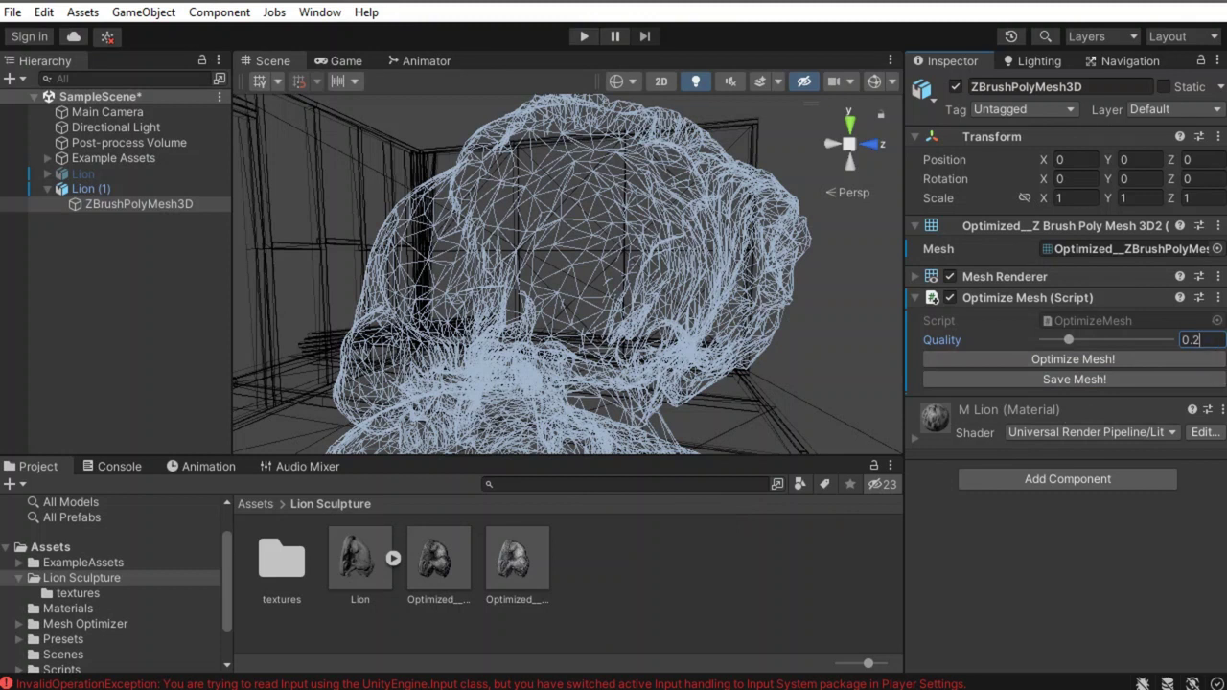
Set Quality to 0.1, optimize the mesh again and save it
{"action": "left_click", "coordinate": [1204, 341]}
{"action": "key", "text": "BackSpace"}
{"action": "type", "text": "1"}
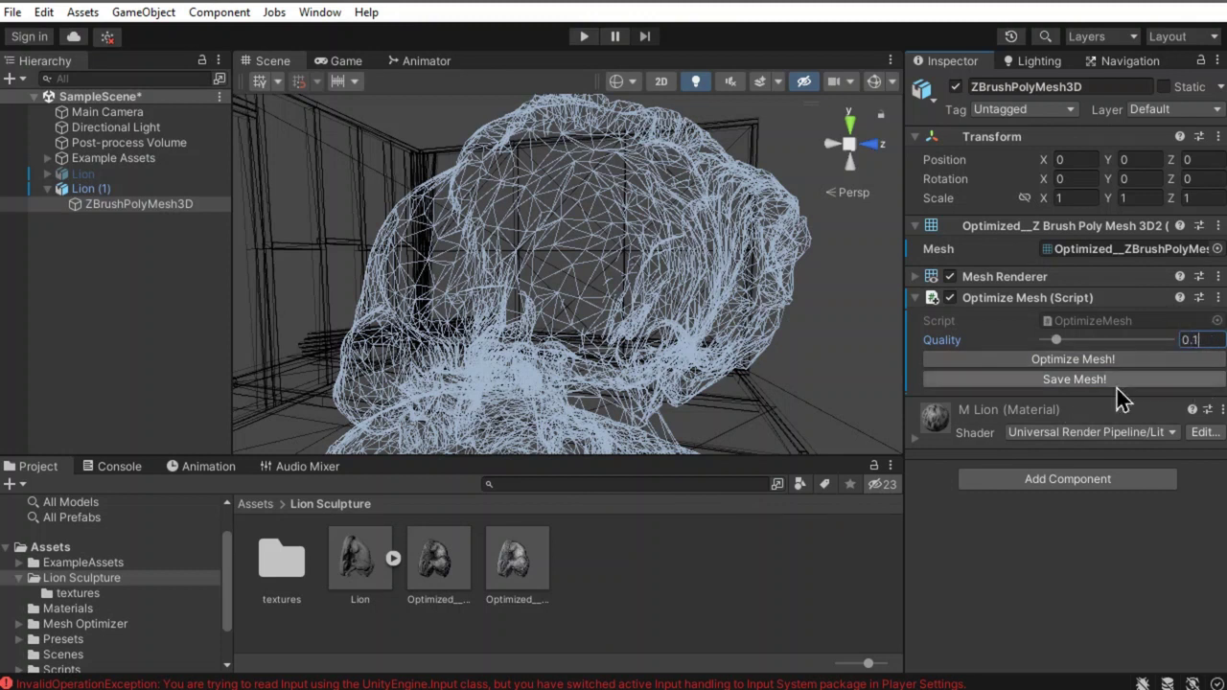
{"action": "left_click", "coordinate": [1145, 362]}
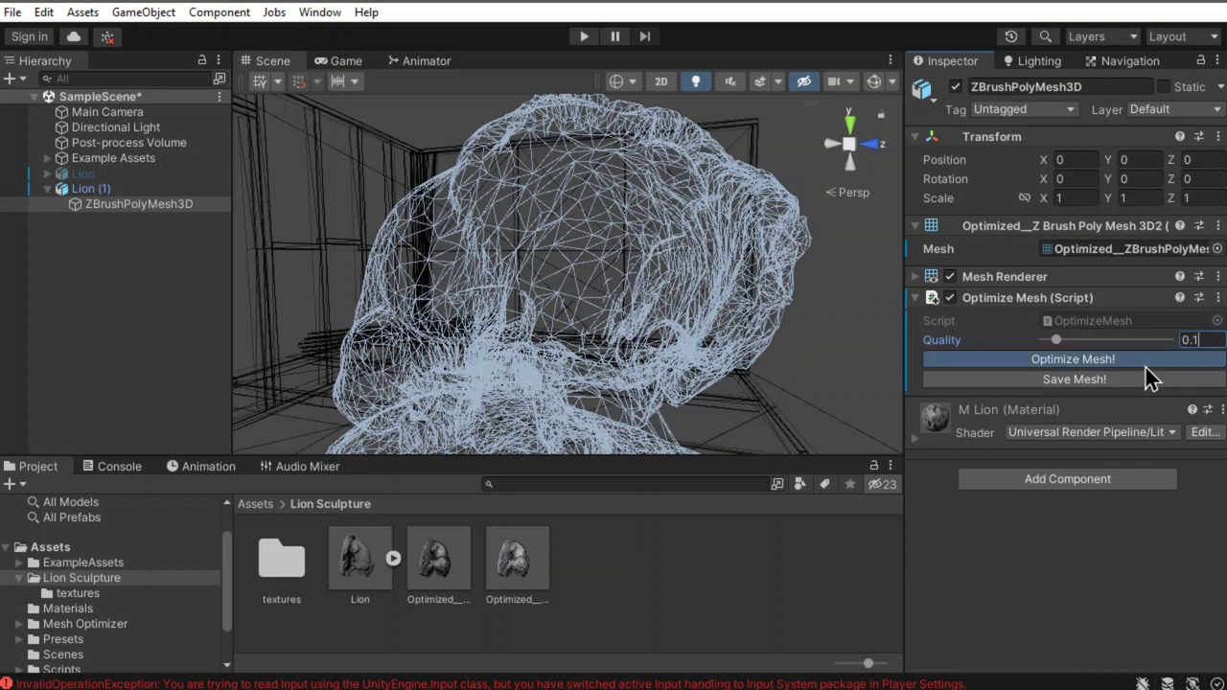
{"action": "left_click_drag", "start_coordinate": [544, 411], "coordinate": [543, 412], "text": "alt"}
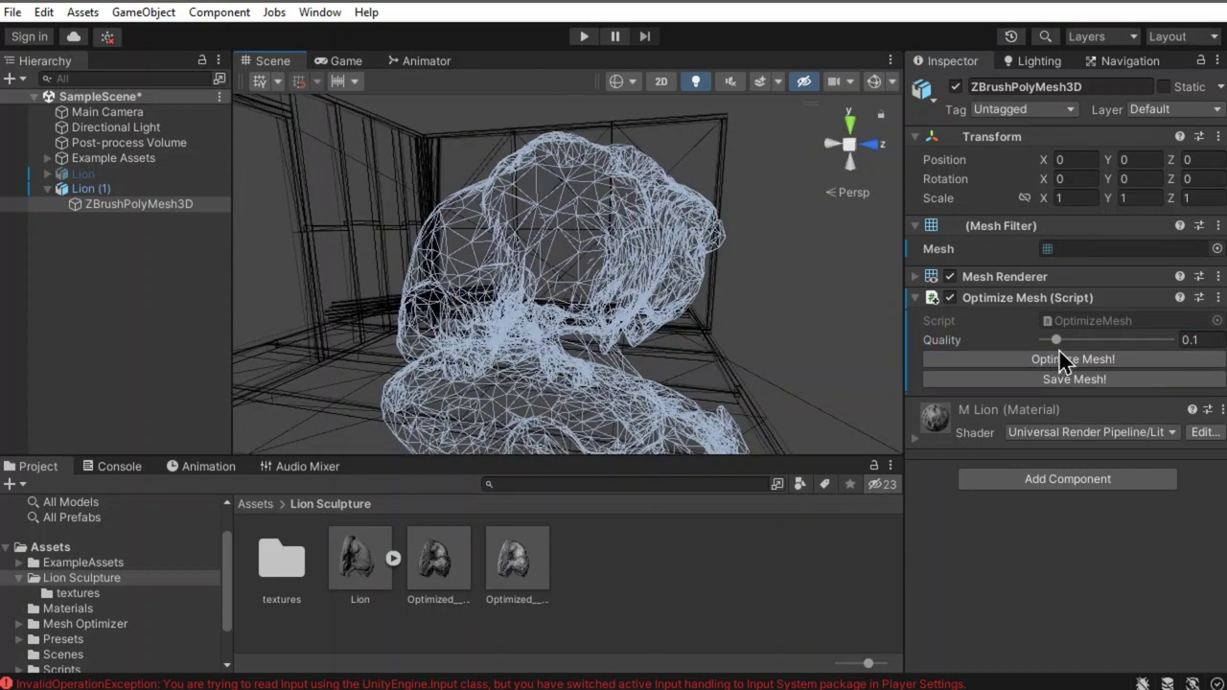
{"action": "left_click", "coordinate": [1132, 379]}
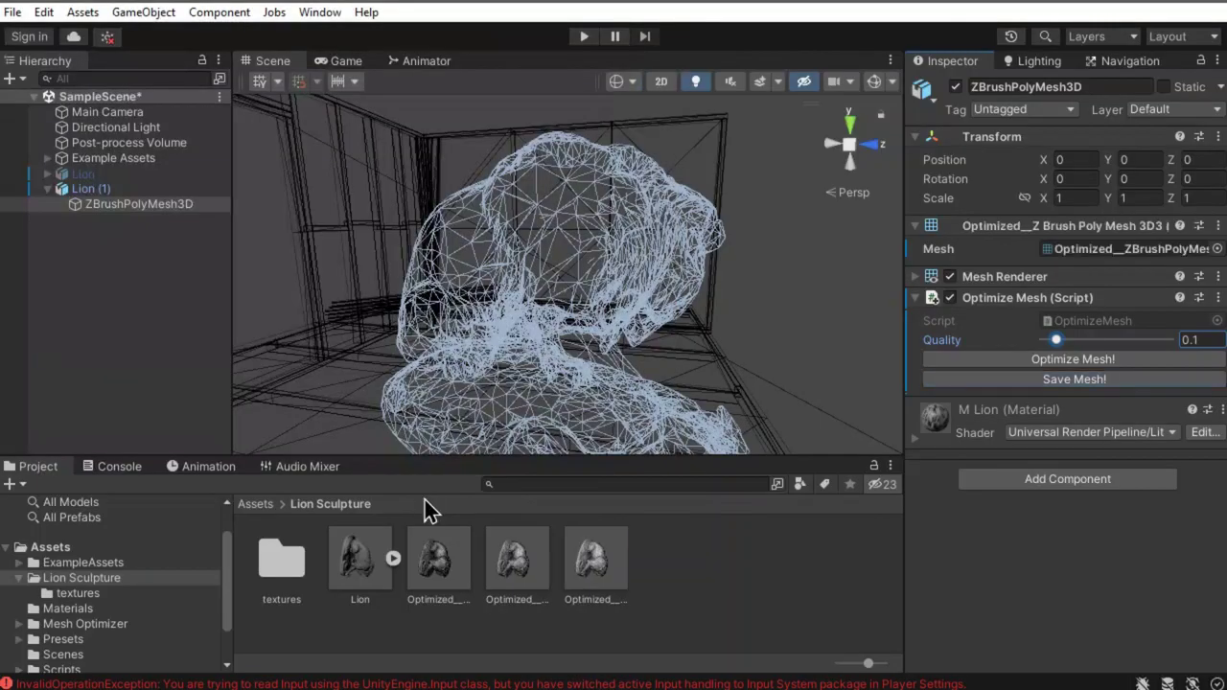
Delete the duplicate Lion (1) object
{"action": "left_click", "coordinate": [731, 614]}
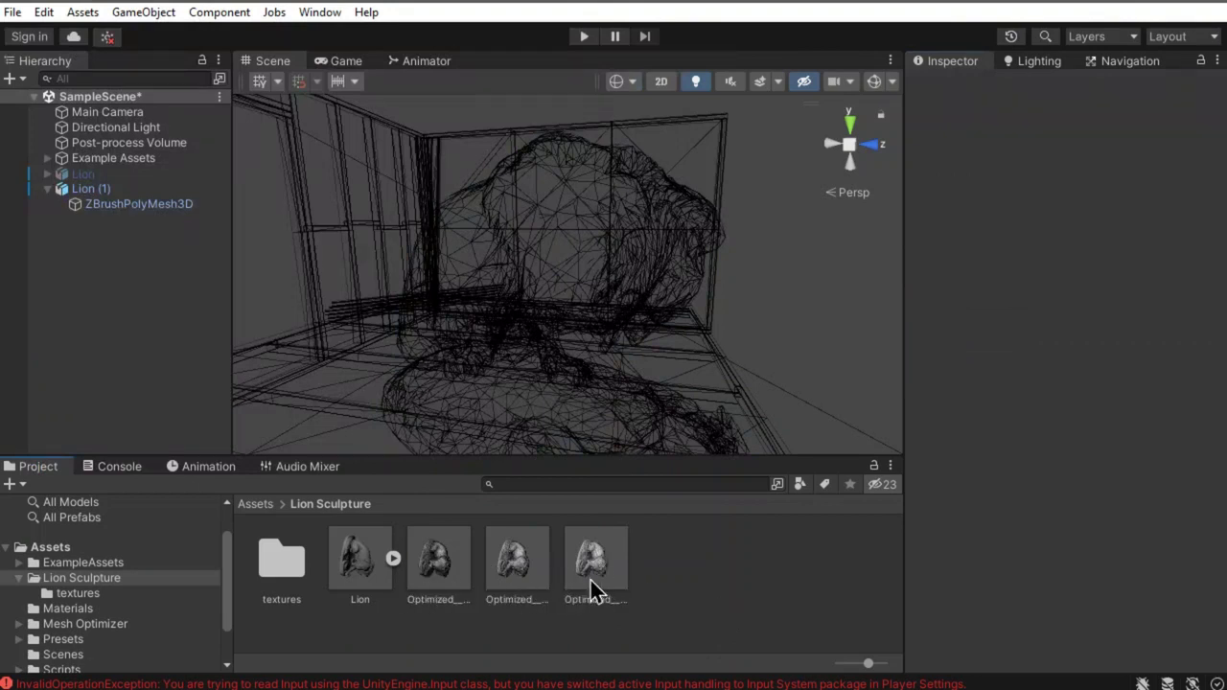
{"action": "left_click", "coordinate": [90, 191]}
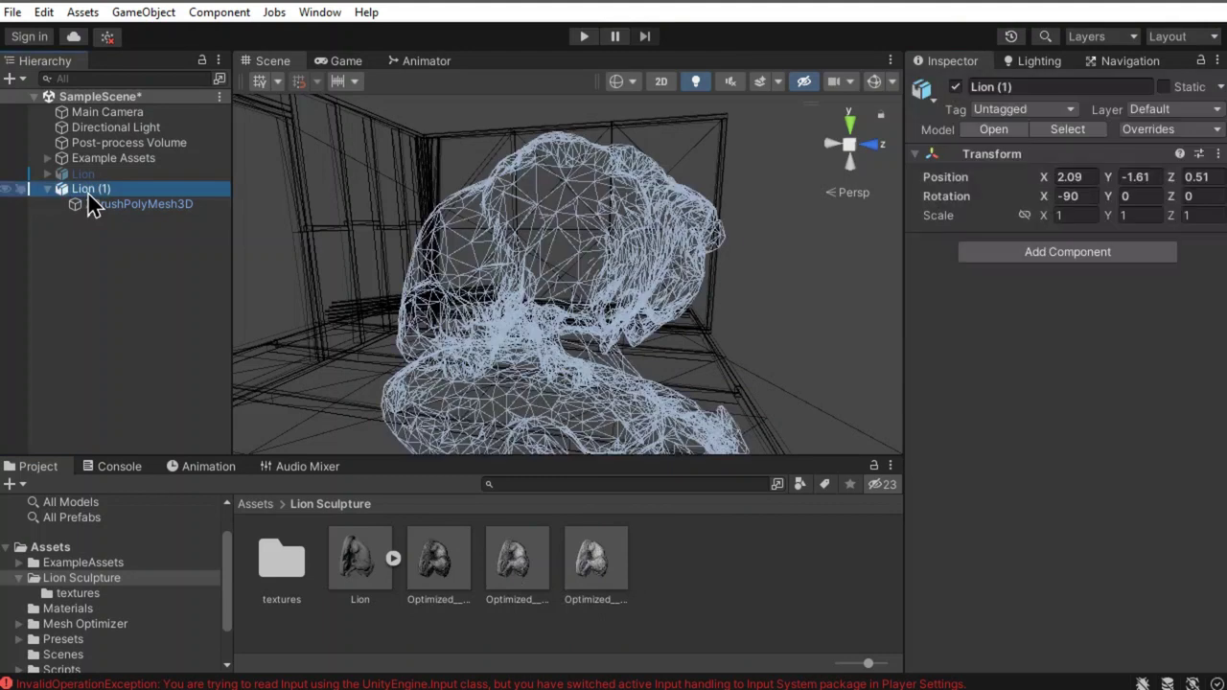
{"action": "key", "text": "Delete"}
Frame the original Lion, switch the scene to Shaded, and select its ZBrushPolyMesh3D
{"action": "left_click", "coordinate": [102, 176]}
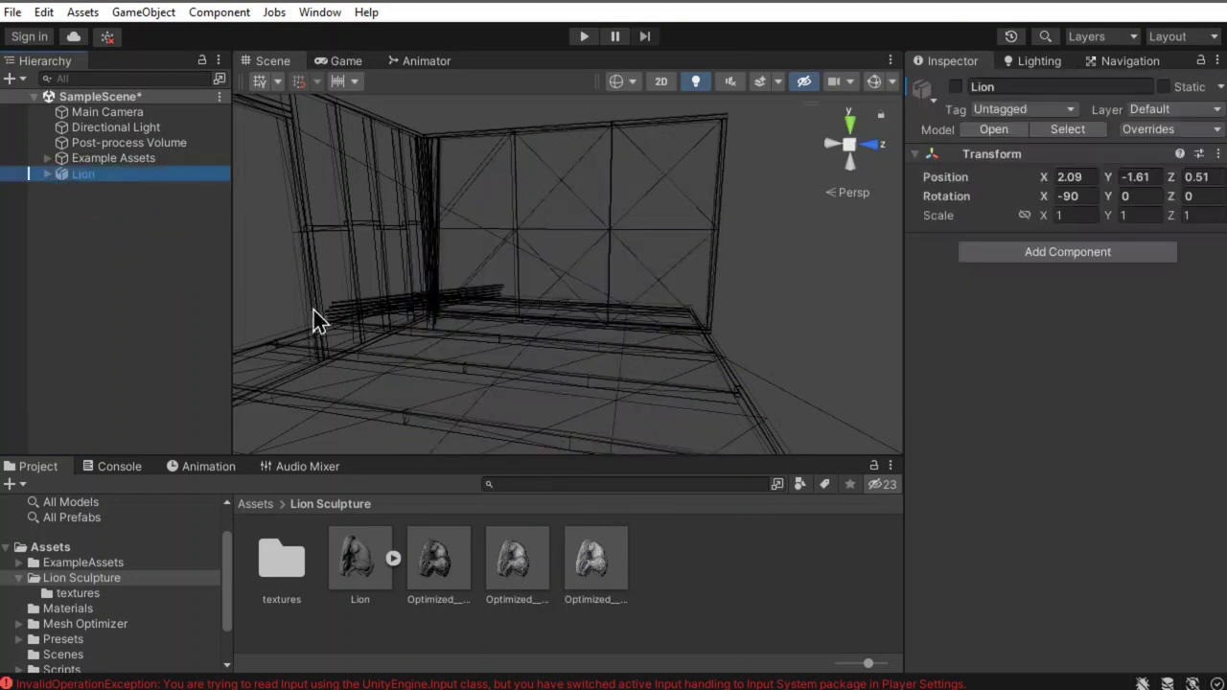
{"action": "key", "text": "h"}
{"action": "left_click_drag", "start_coordinate": [548, 432], "coordinate": [655, 373], "text": "alt"}
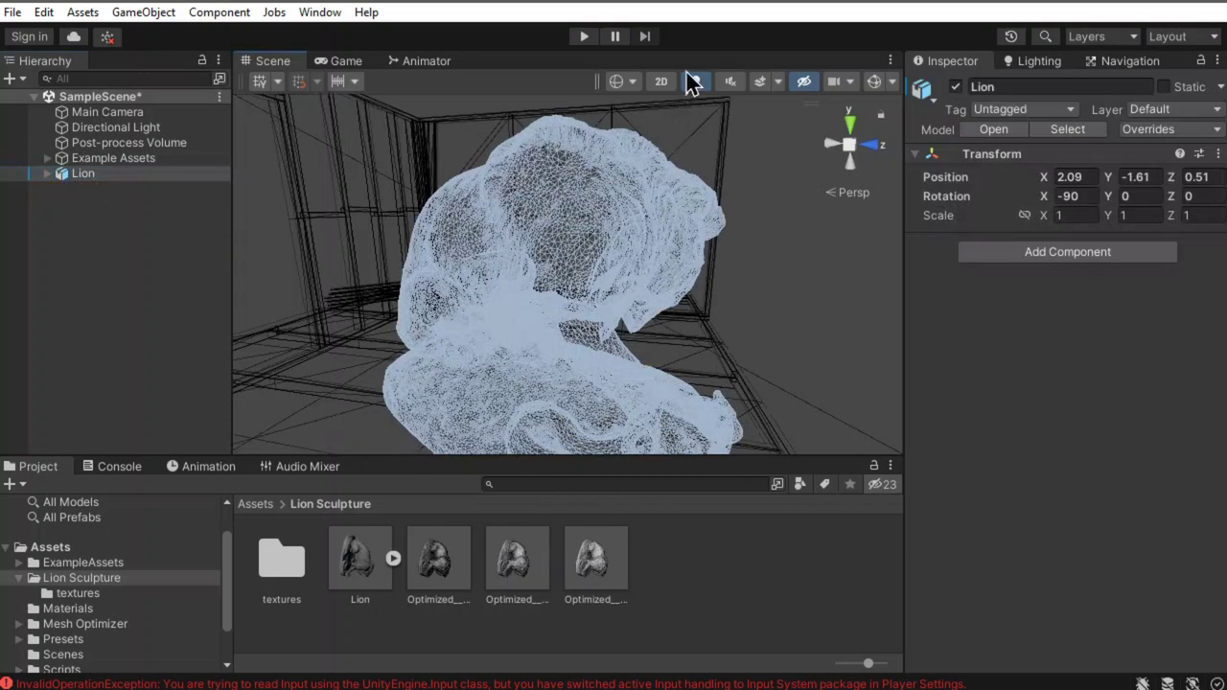
{"action": "left_click", "coordinate": [48, 175]}
{"action": "left_click", "coordinate": [112, 190]}
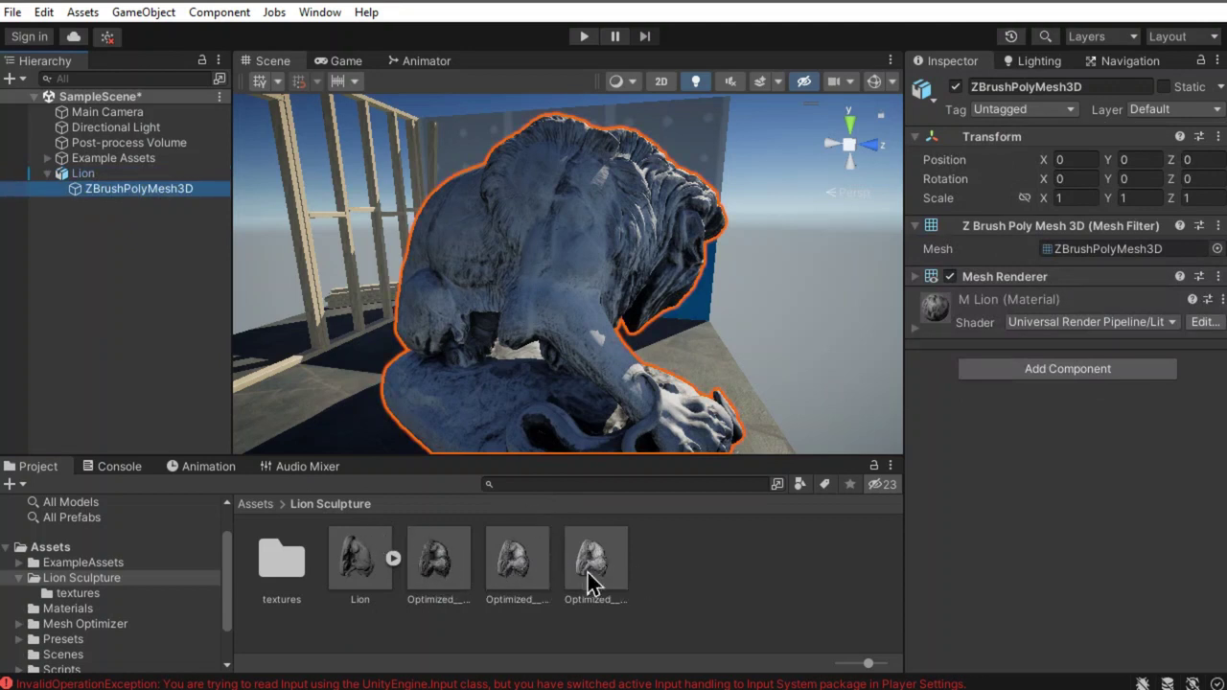
Duplicate ZBrushPolyMesh3D into copies (1)–(3), giving each copy one optimized lion mesh
{"action": "key", "text": "ctrl+d"}
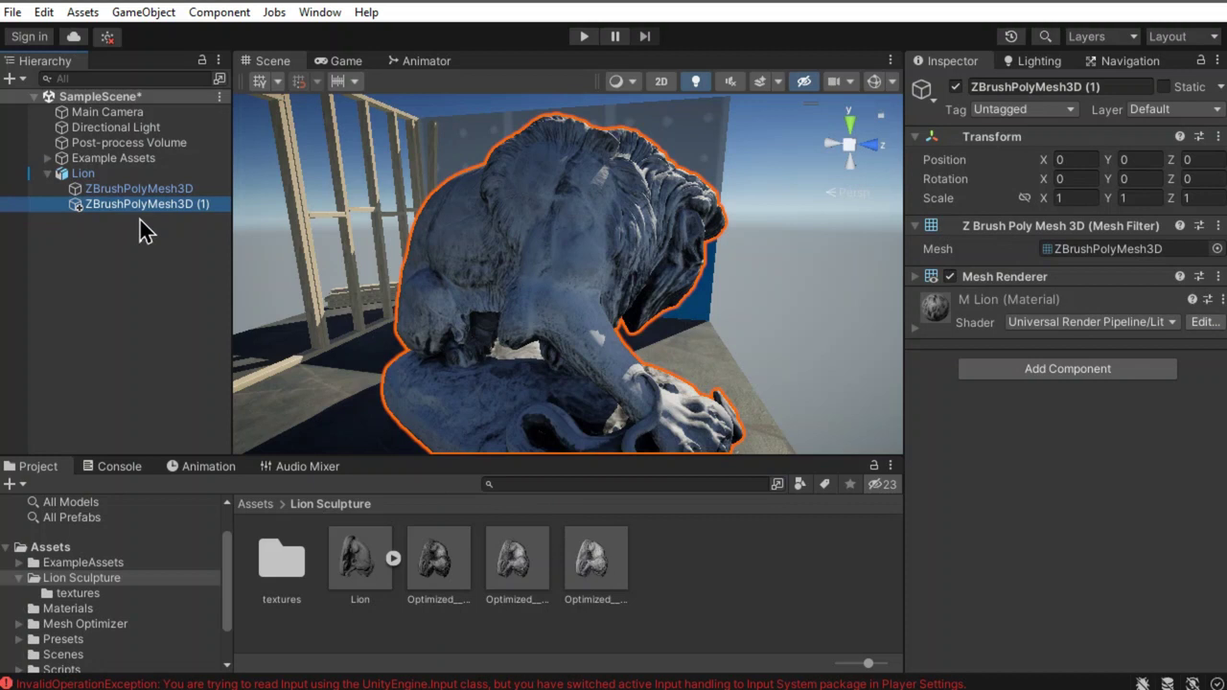
{"action": "key", "text": "ctrl+d"}
{"action": "key", "text": "ctrl+d"}
{"action": "left_click", "coordinate": [180, 205]}
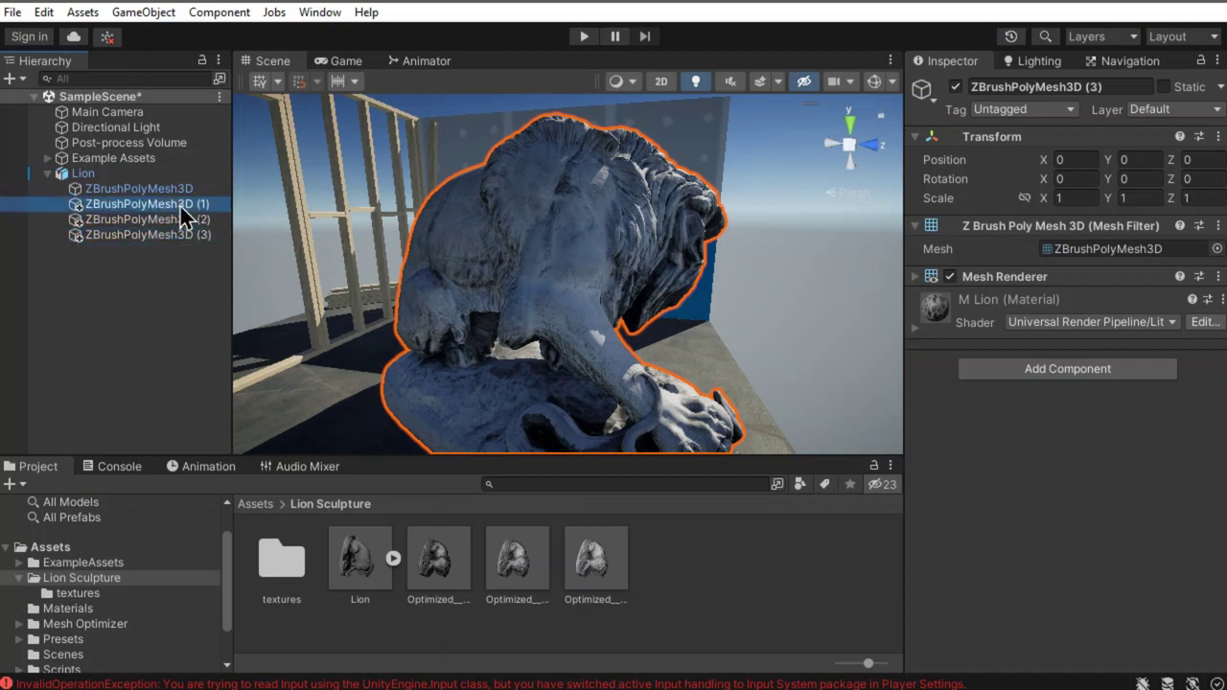
{"action": "left_click_drag", "start_coordinate": [434, 569], "coordinate": [1093, 251]}
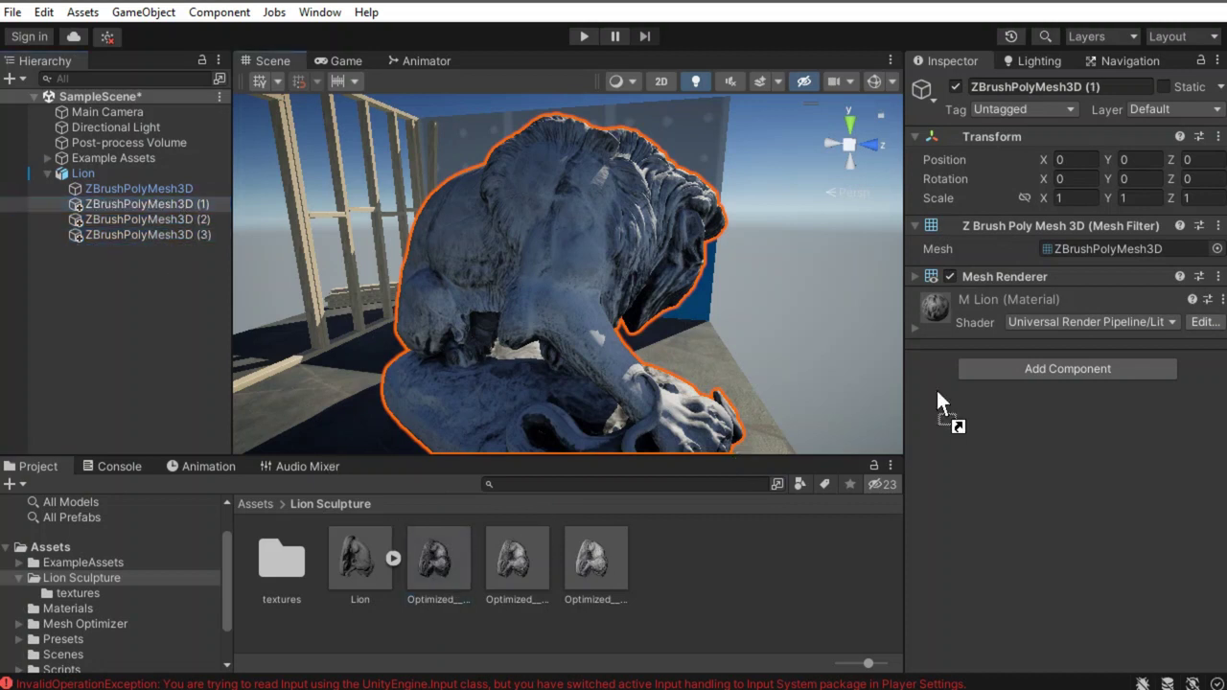
{"action": "left_click", "coordinate": [144, 219]}
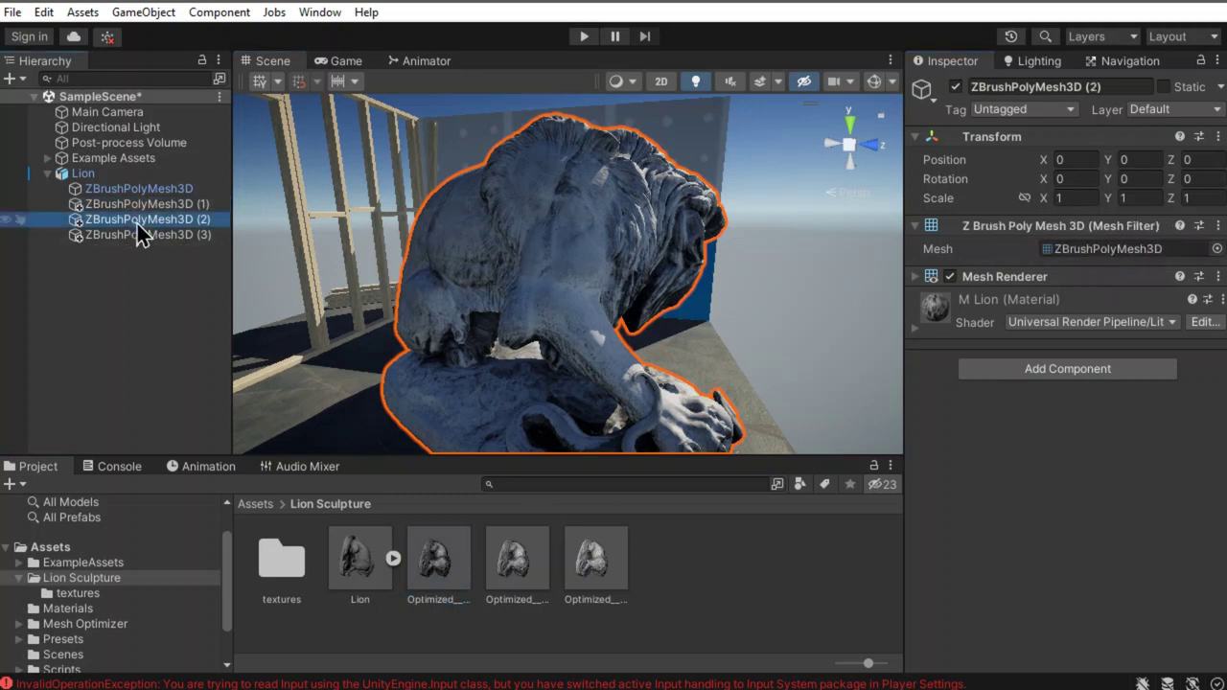
{"action": "left_click_drag", "start_coordinate": [499, 561], "coordinate": [1062, 249]}
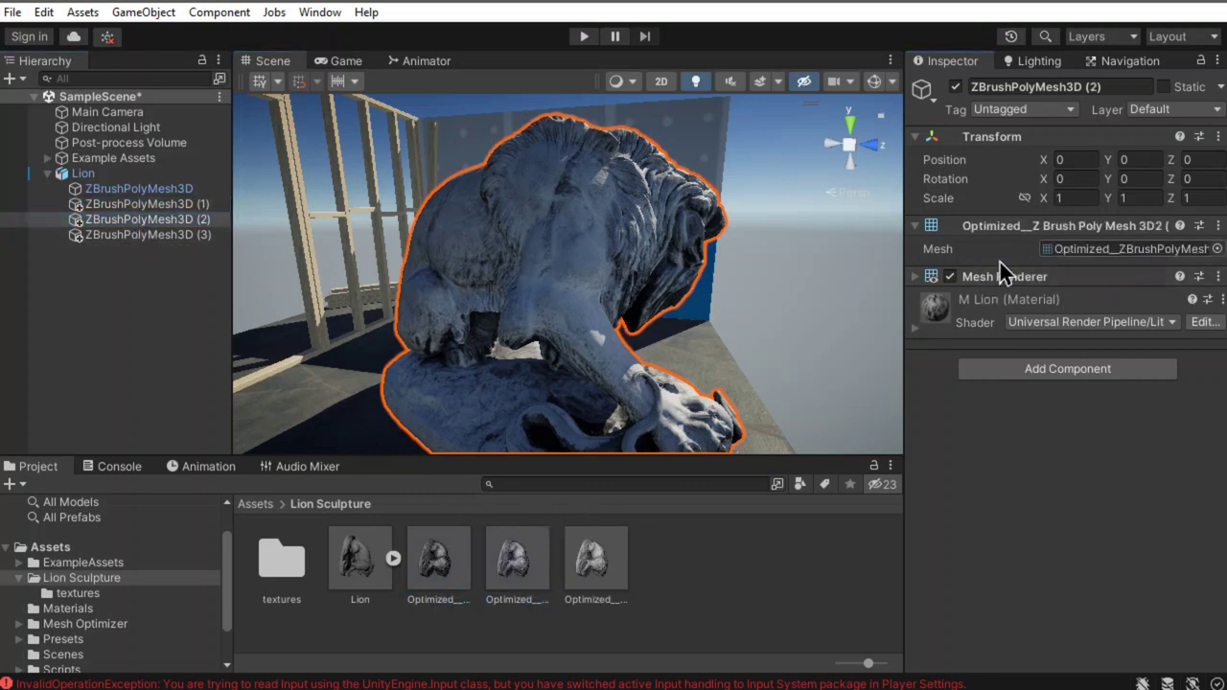
{"action": "left_click", "coordinate": [180, 238]}
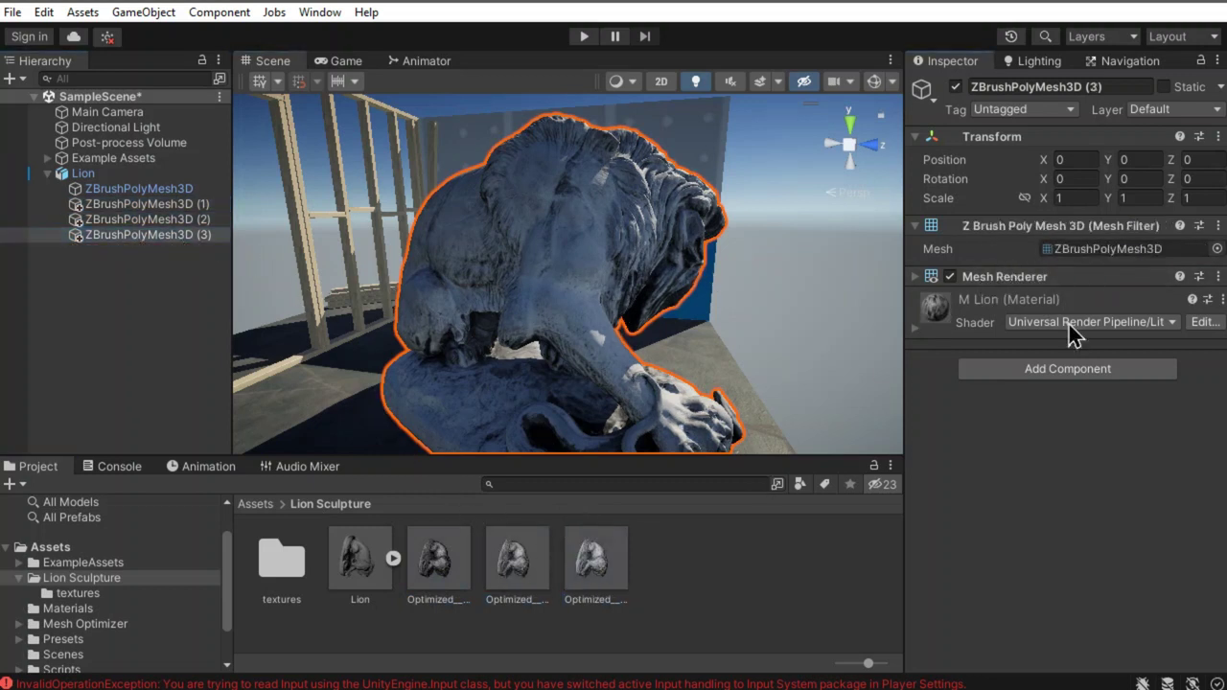
{"action": "left_click_drag", "start_coordinate": [565, 569], "coordinate": [1106, 252]}
Add an LOD Group component to the parent Lion object
{"action": "left_click", "coordinate": [84, 174]}
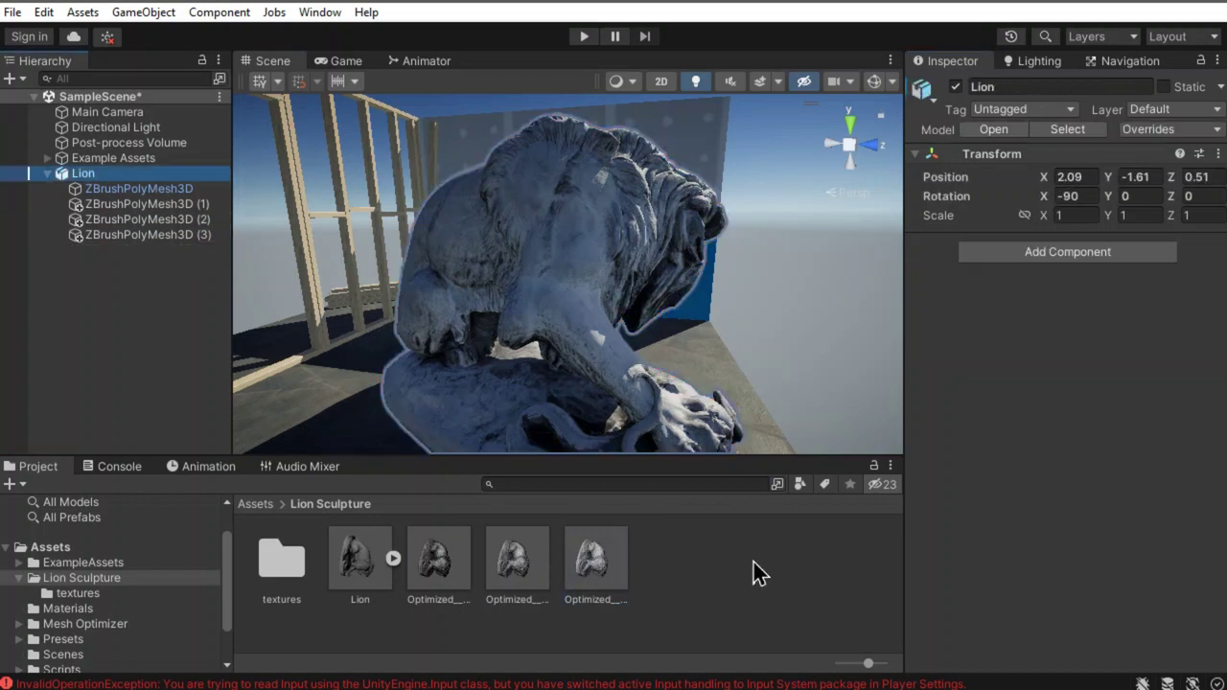
{"action": "key", "text": "ctrl+shift+a"}
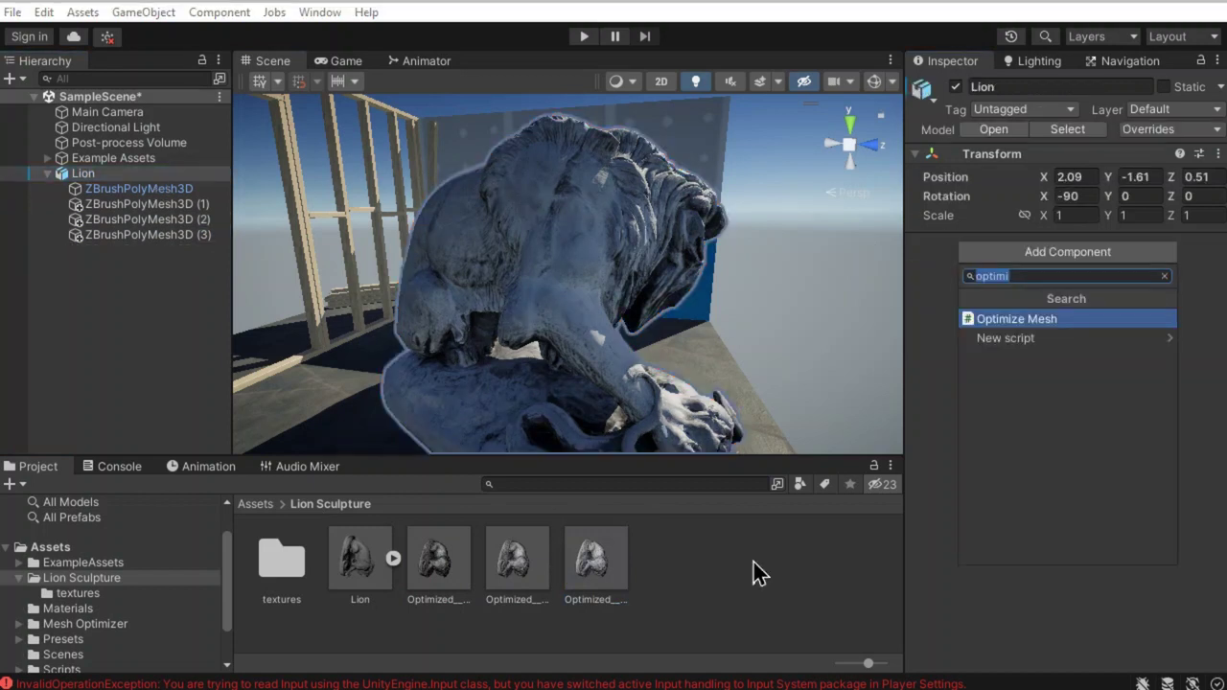
{"action": "type", "text": "LOD group"}
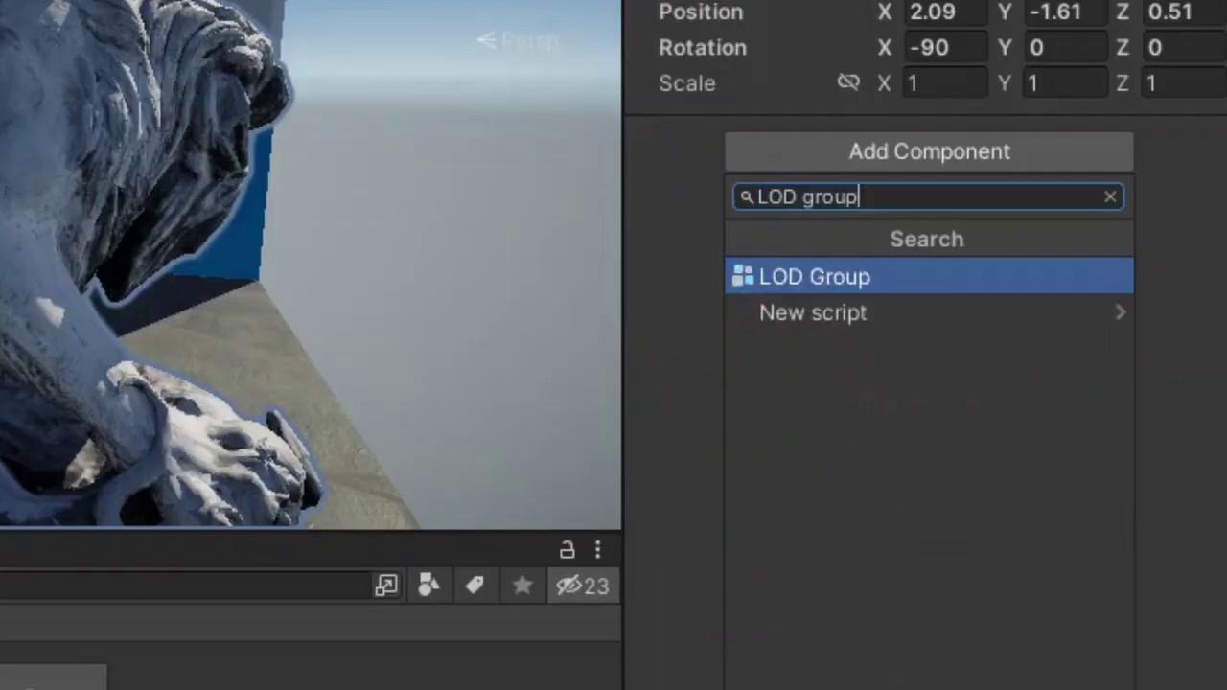
{"action": "key", "text": "Return"}
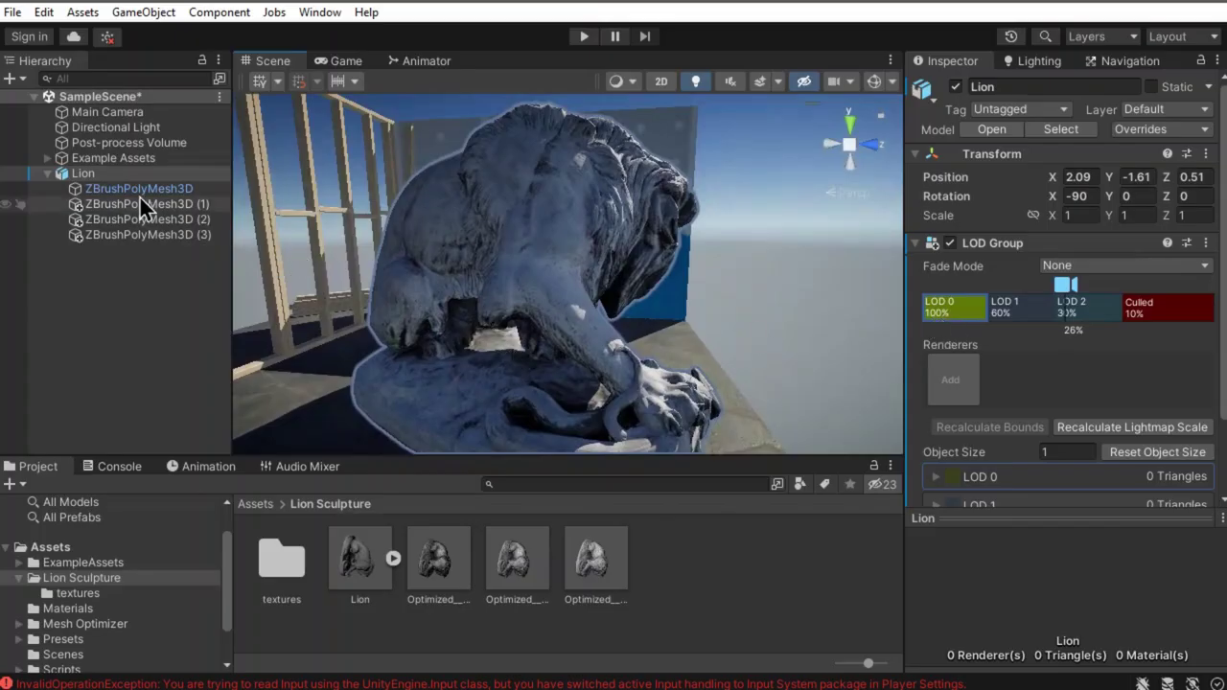
Fill LOD 0, 1 and 2 with the original mesh and copies (1) and (2)
{"action": "left_click_drag", "start_coordinate": [140, 198], "coordinate": [960, 366]}
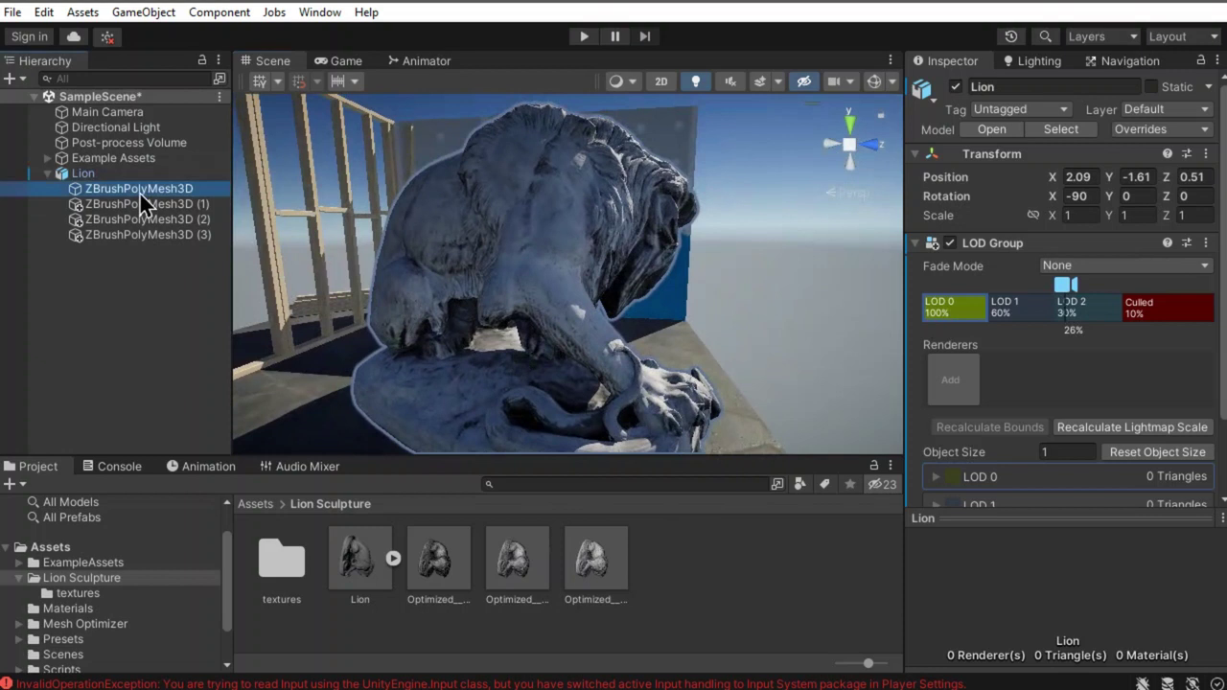
{"action": "left_click", "coordinate": [1022, 317]}
{"action": "left_click_drag", "start_coordinate": [175, 210], "coordinate": [948, 388]}
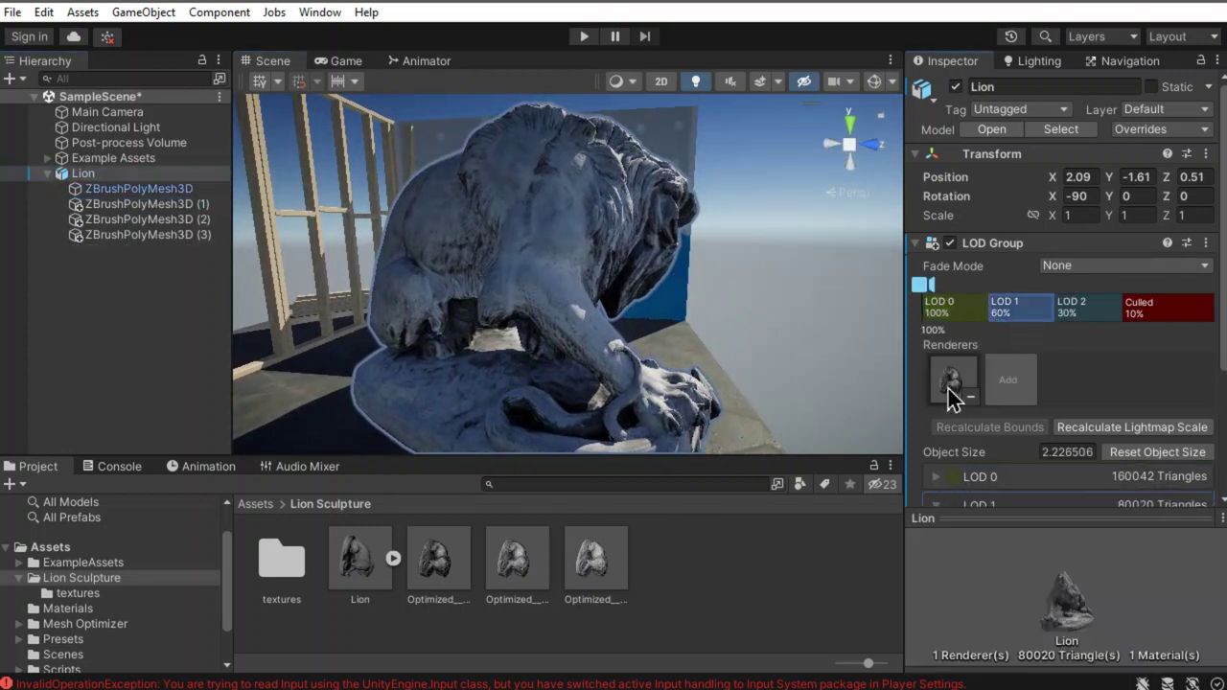
{"action": "left_click", "coordinate": [1096, 319]}
{"action": "left_click", "coordinate": [185, 223]}
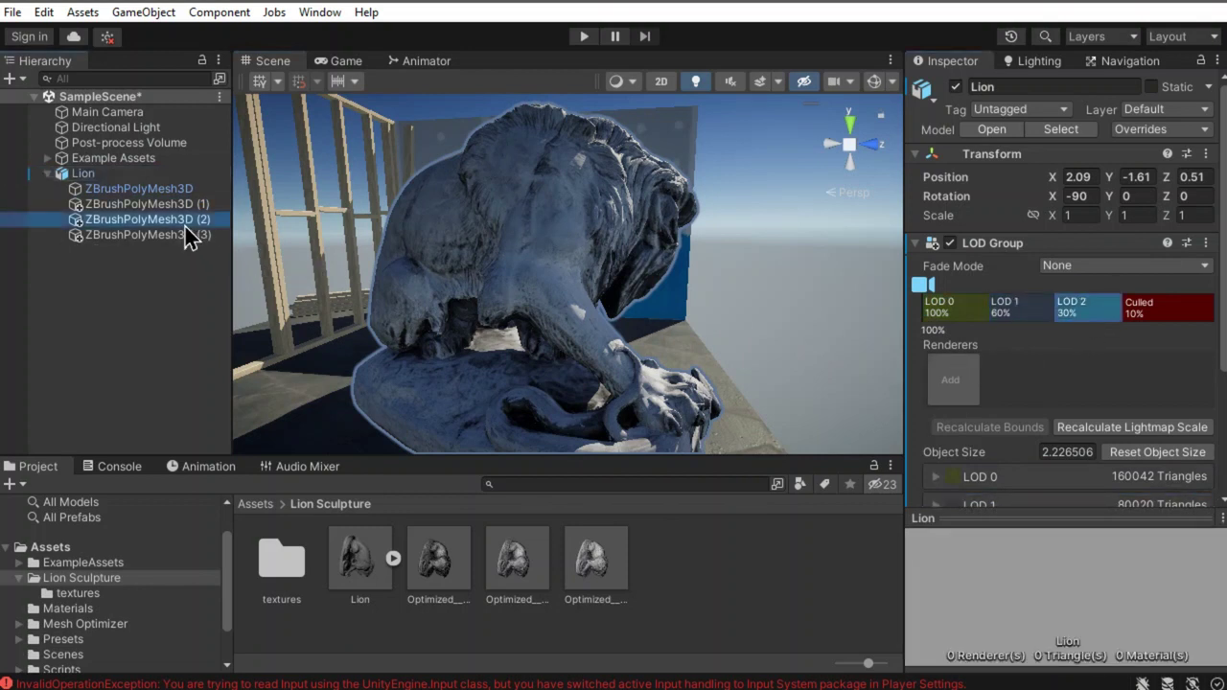
{"action": "left_click_drag", "start_coordinate": [187, 234], "coordinate": [947, 378]}
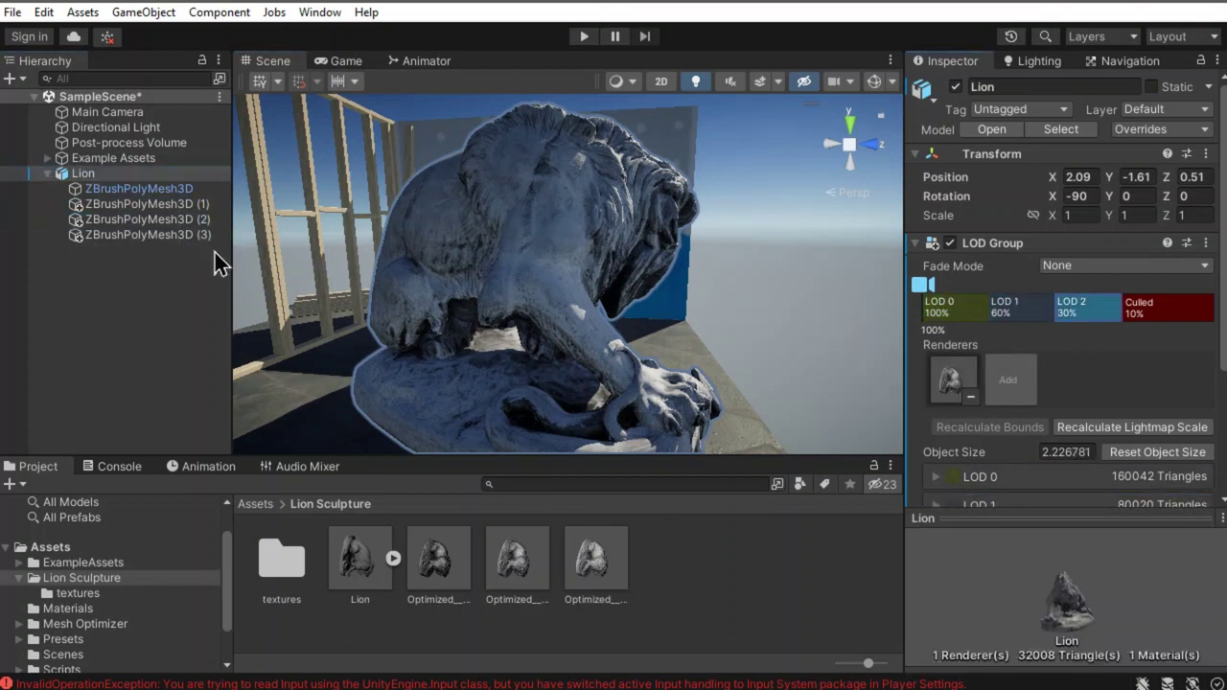
Insert an LOD 3 level before Culled and fill it with ZBrushPolyMesh3D (3)
{"action": "right_click", "coordinate": [1147, 315]}
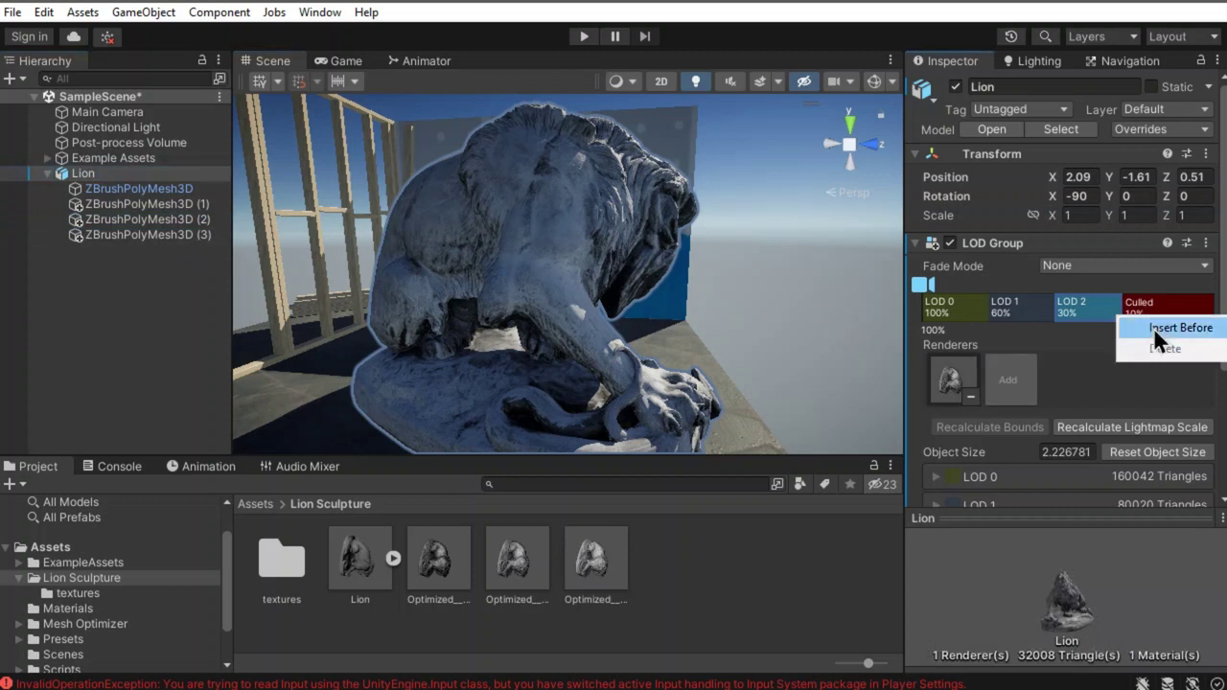
{"action": "left_click", "coordinate": [1153, 327]}
{"action": "left_click", "coordinate": [1136, 311]}
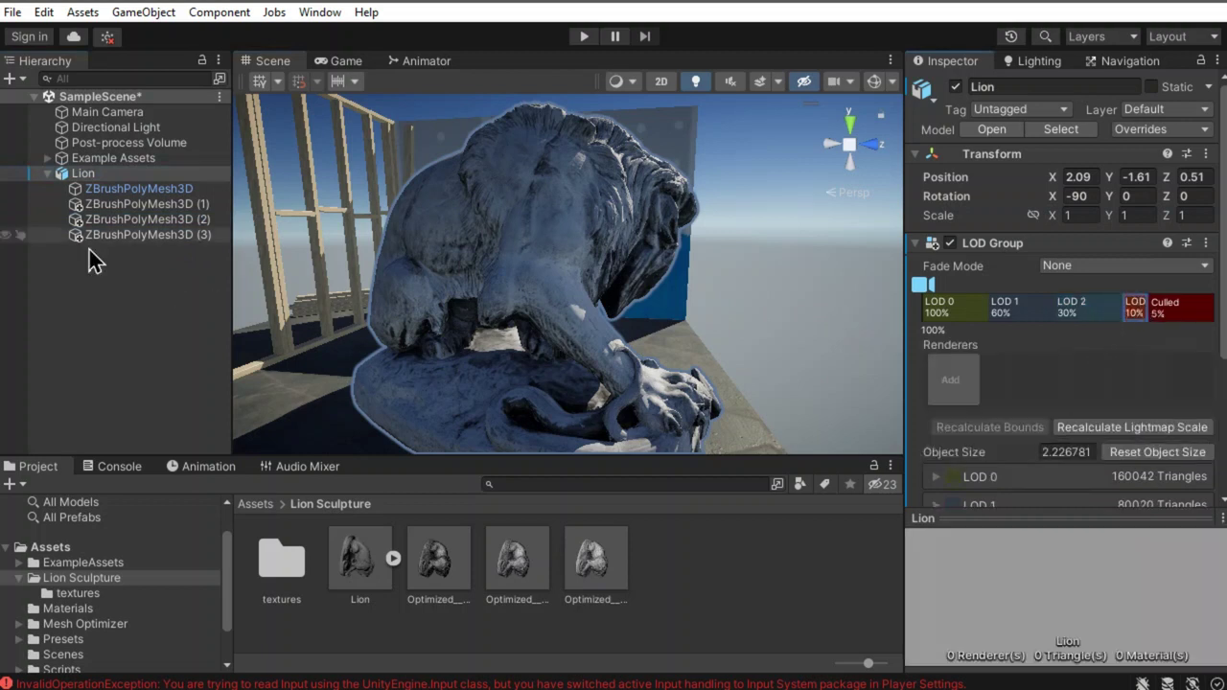
{"action": "left_click", "coordinate": [115, 234]}
{"action": "mouse_move", "coordinate": [115, 237]}
{"action": "left_mouse_down"}
{"action": "mouse_move", "coordinate": [987, 356]}
{"action": "mouse_move", "coordinate": [955, 381]}
{"action": "left_mouse_up"}
{"action": "mouse_move", "coordinate": [922, 285]}
{"action": "left_mouse_down"}
{"action": "mouse_move", "coordinate": [1113, 309]}
{"action": "mouse_move", "coordinate": [925, 312]}
{"action": "left_mouse_up"}
Orbit and zoom around the lion in the set to preview its detail levels
{"action": "left_click", "coordinate": [769, 364]}
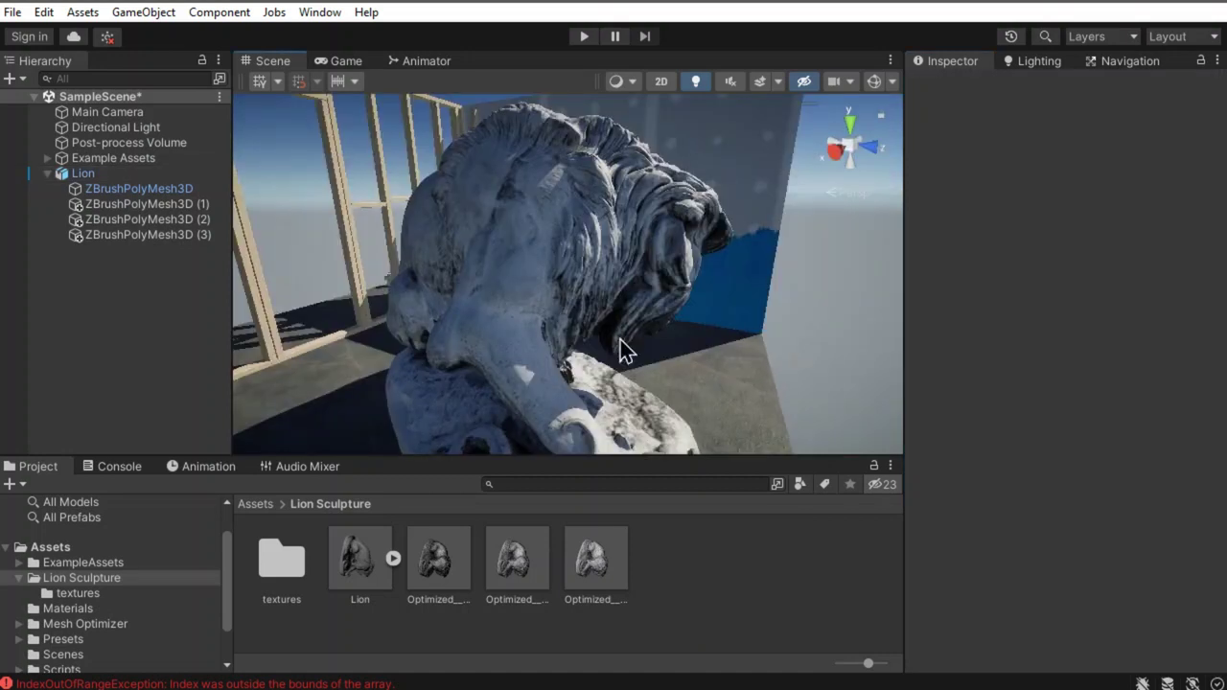
{"action": "mouse_move", "coordinate": [661, 328]}
{"action": "left_mouse_down", "text": "alt"}
{"action": "mouse_move", "coordinate": [706, 316]}
{"action": "mouse_move", "coordinate": [600, 337]}
{"action": "mouse_move", "coordinate": [591, 357]}
{"action": "mouse_move", "coordinate": [567, 354]}
{"action": "mouse_move", "coordinate": [581, 342]}
{"action": "mouse_move", "coordinate": [699, 345]}
{"action": "mouse_move", "coordinate": [895, 364]}
{"action": "mouse_move", "coordinate": [876, 323]}
{"action": "mouse_move", "coordinate": [911, 323]}
{"action": "left_mouse_up", "text": "alt"}
{"action": "scroll", "coordinate": [591, 357], "scroll_direction": "down", "scroll_amount": 5}
{"action": "scroll", "coordinate": [564, 355], "scroll_direction": "up", "scroll_amount": 5}
{"action": "scroll", "coordinate": [580, 355], "scroll_direction": "up", "scroll_amount": 3}
{"action": "scroll", "coordinate": [604, 389], "scroll_direction": "down", "scroll_amount": 3}
{"action": "scroll", "coordinate": [589, 339], "scroll_direction": "down", "scroll_amount": 5}
{"action": "scroll", "coordinate": [895, 364], "scroll_direction": "up", "scroll_amount": 5}
Disable the Example Assets set and switch the scene display to Wireframe
{"action": "left_click", "coordinate": [176, 159]}
{"action": "key", "text": "alt+shift+a"}
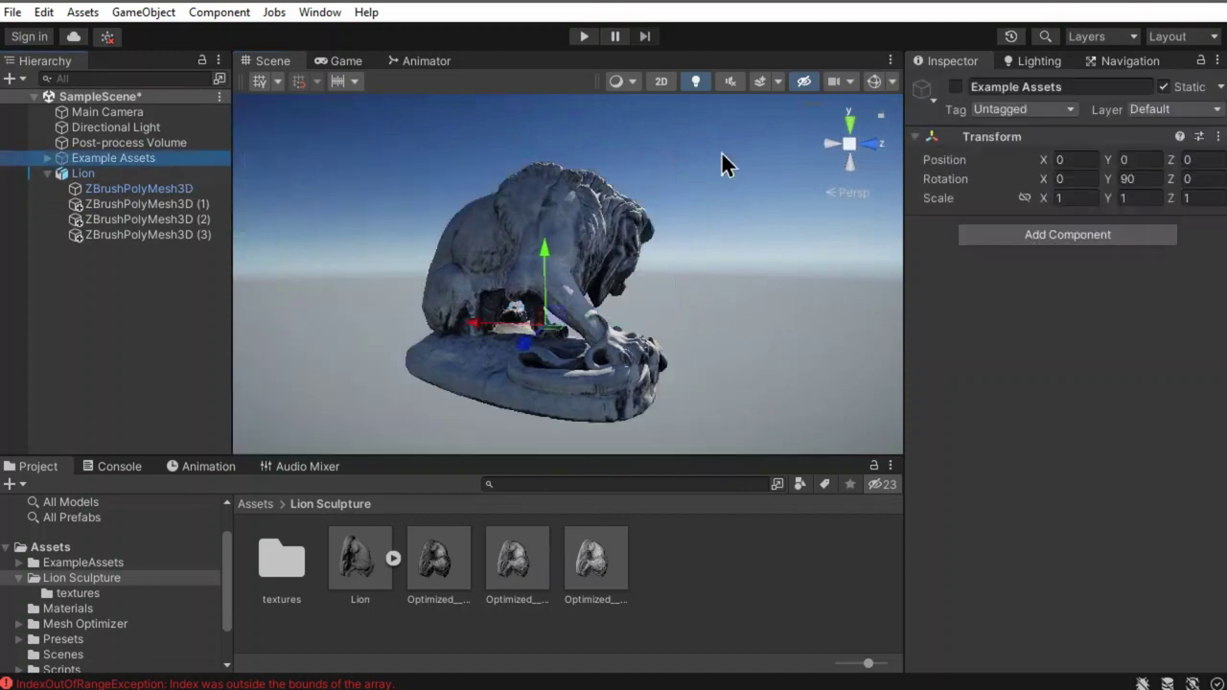
{"action": "left_click", "coordinate": [620, 81]}
Enlarge the Scene view in wireframe and zoom in and out to watch the lion's LOD meshes simplify
{"action": "left_click", "coordinate": [655, 118]}
{"action": "key", "text": "shift+space"}
{"action": "scroll", "coordinate": [803, 430], "scroll_direction": "down", "scroll_amount": 3}
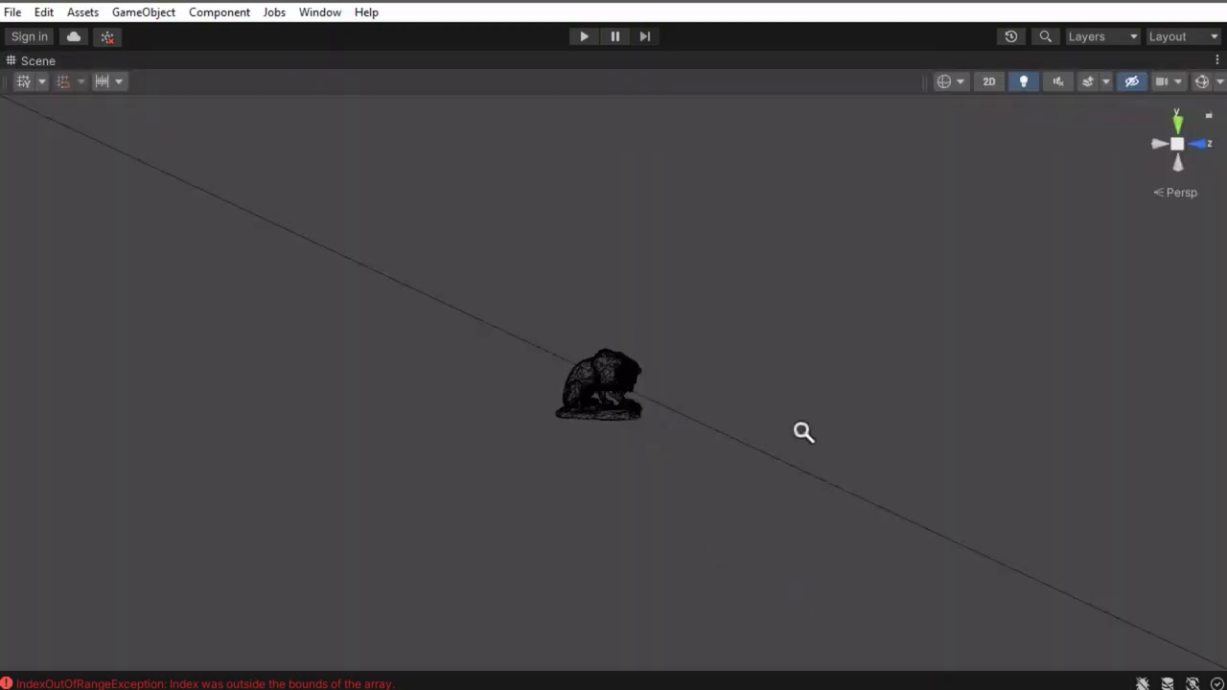
{"action": "scroll", "coordinate": [820, 161], "scroll_direction": "up", "scroll_amount": 5}
{"action": "mouse_move", "coordinate": [819, 160]}
{"action": "right_mouse_down", "text": "alt"}
{"action": "mouse_move", "coordinate": [850, 356]}
{"action": "mouse_move", "coordinate": [828, 263]}
{"action": "right_mouse_up", "text": "alt"}
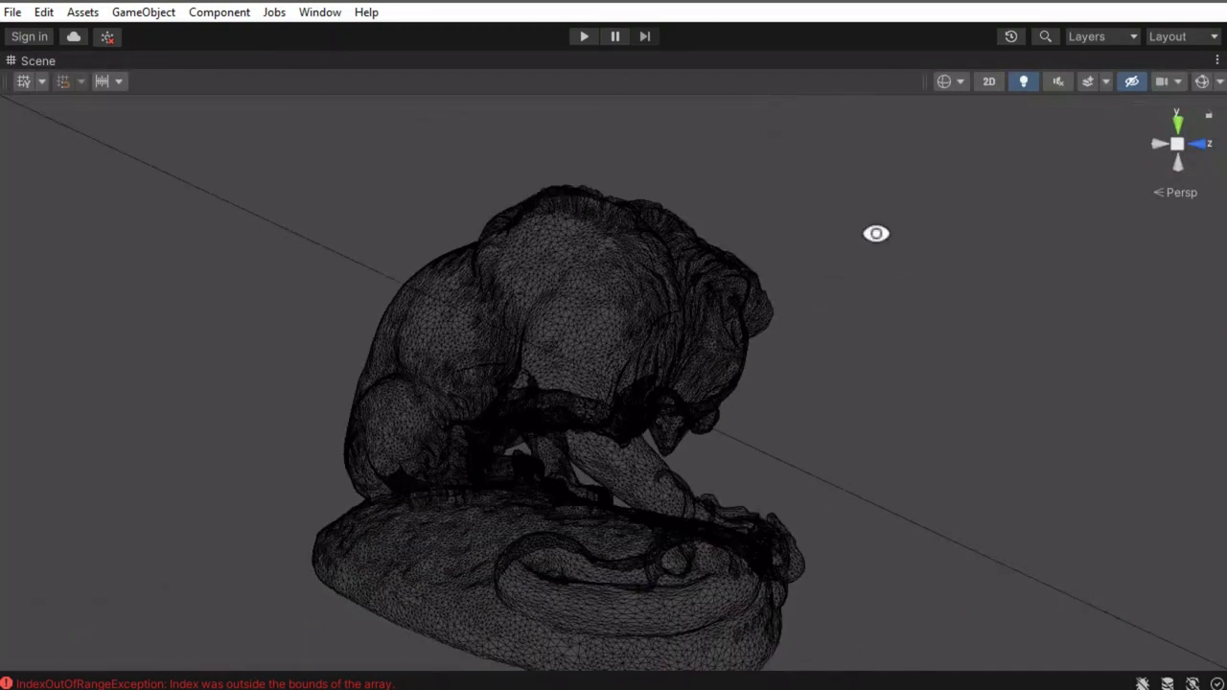
{"action": "mouse_move", "coordinate": [912, 378]}
{"action": "right_mouse_down", "text": "alt"}
{"action": "mouse_move", "coordinate": [956, 471]}
{"action": "mouse_move", "coordinate": [945, 446]}
{"action": "mouse_move", "coordinate": [947, 477]}
{"action": "mouse_move", "coordinate": [918, 156]}
{"action": "mouse_move", "coordinate": [912, 425]}
{"action": "mouse_move", "coordinate": [927, 537]}
{"action": "mouse_move", "coordinate": [902, 359]}
{"action": "mouse_move", "coordinate": [899, 176]}
{"action": "mouse_move", "coordinate": [882, 512]}
{"action": "mouse_move", "coordinate": [870, 459]}
{"action": "right_mouse_up", "text": "alt"}
{"action": "mouse_move", "coordinate": [960, 359]}
{"action": "left_mouse_down", "text": "alt"}
{"action": "mouse_move", "coordinate": [911, 371]}
{"action": "mouse_move", "coordinate": [1013, 350]}
{"action": "left_mouse_up", "text": "alt"}
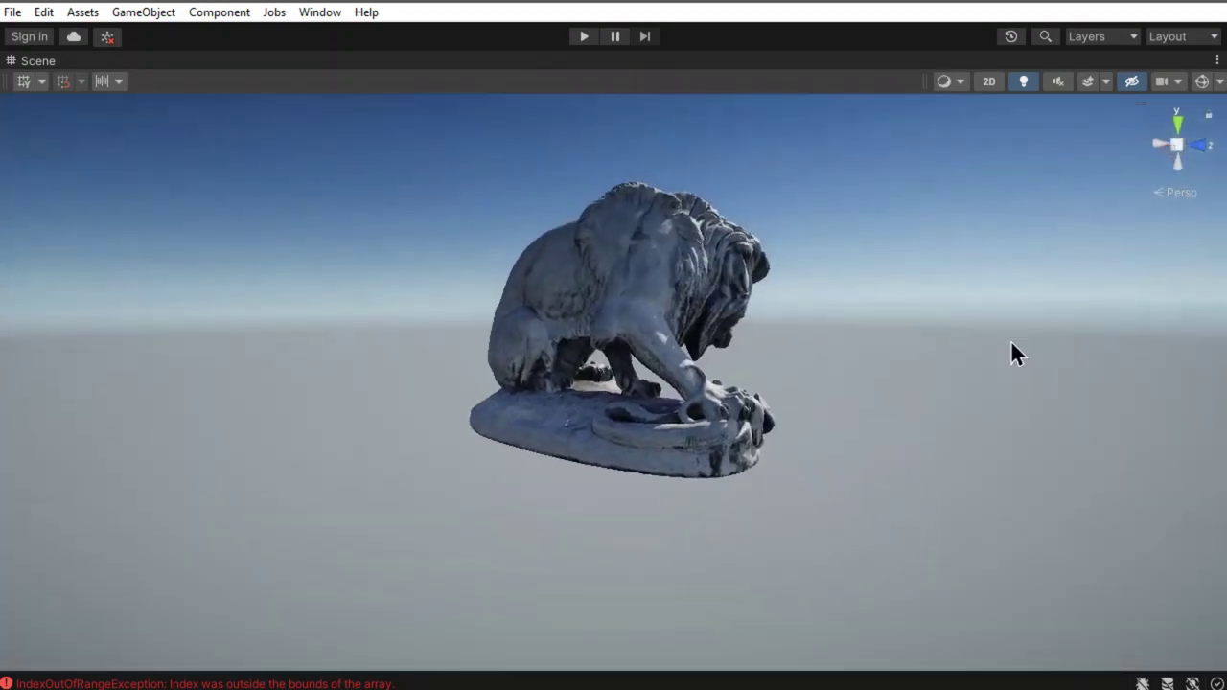
{"action": "middle_click_drag", "start_coordinate": [1013, 351], "coordinate": [918, 377]}
{"action": "mouse_move", "coordinate": [919, 378]}
{"action": "left_mouse_down", "text": "alt"}
{"action": "mouse_move", "coordinate": [835, 438]}
{"action": "mouse_move", "coordinate": [719, 460]}
{"action": "left_mouse_up", "text": "alt"}
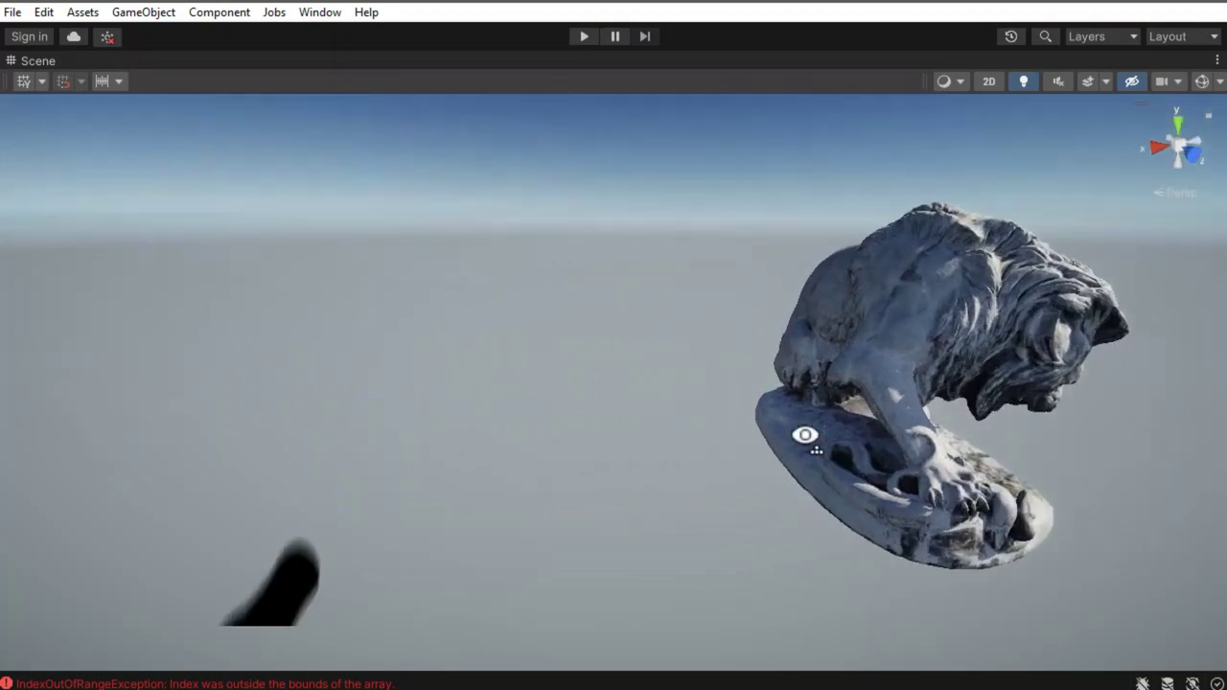
{"action": "left_click_drag", "start_coordinate": [805, 435], "coordinate": [287, 446], "text": "alt"}
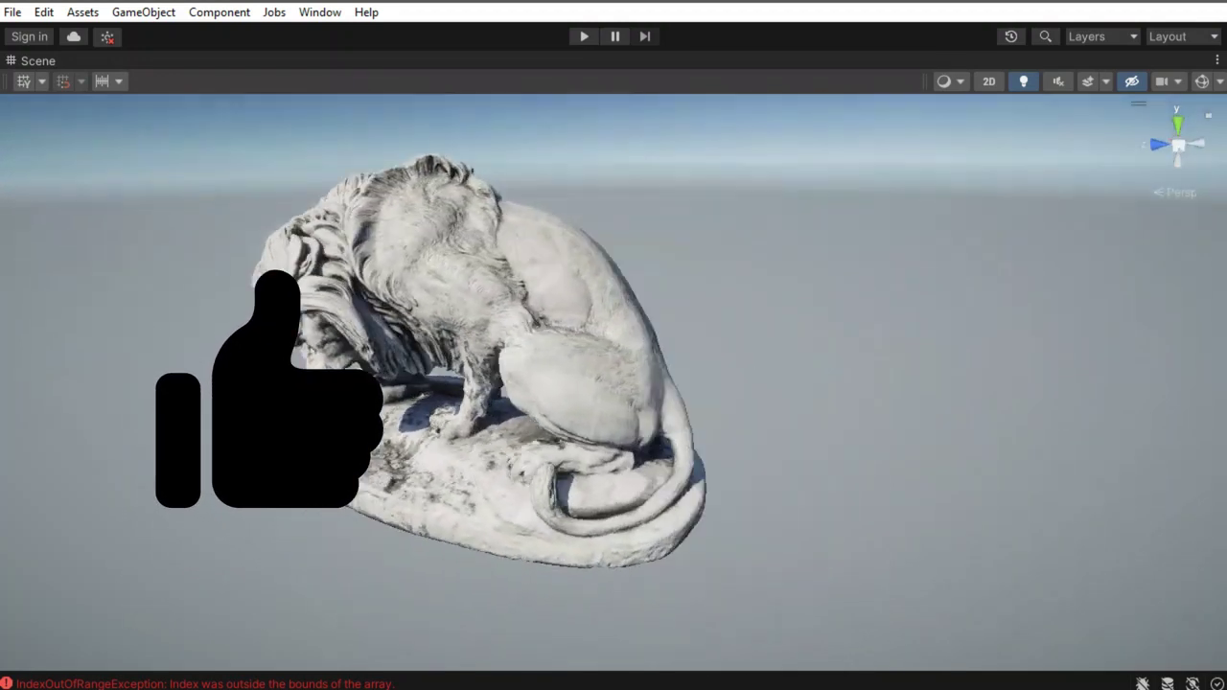